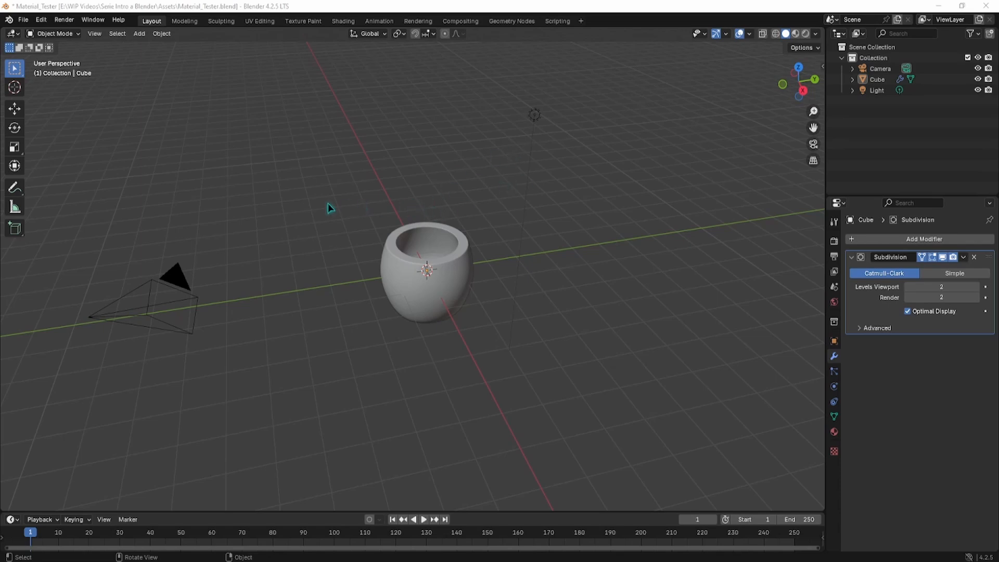
Step: Orbit slightly around the grey cup and bring up the Shading pie menu with Z
middle_drag(327, 202, 422, 205)
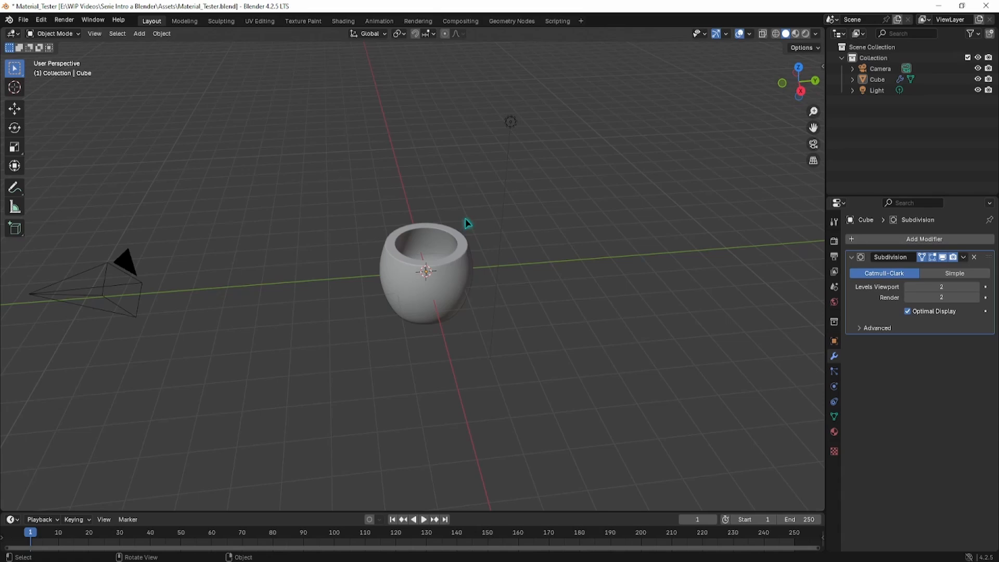
key(z)
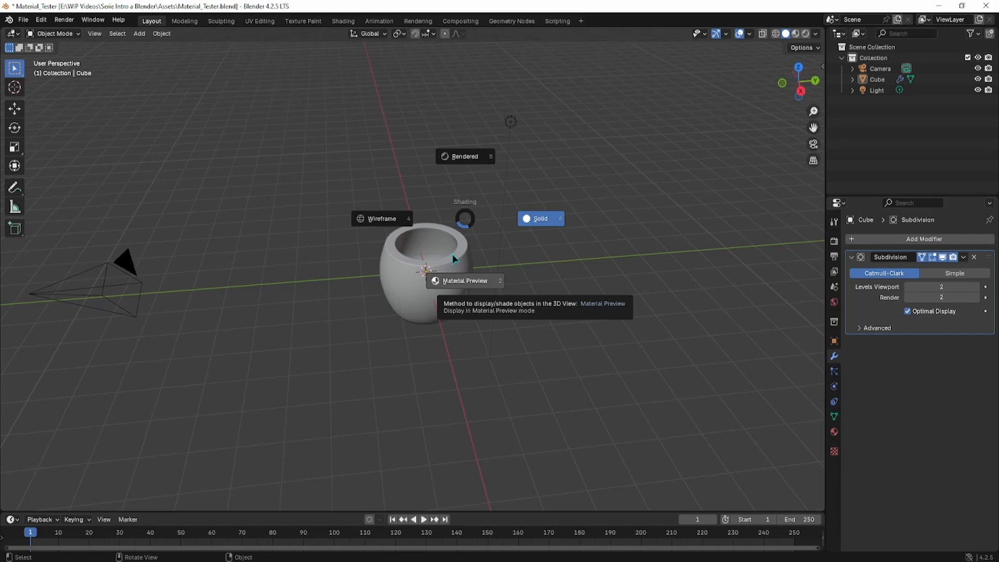
Step: Pick Material Preview shading, then orbit and zoom in to face the cup from the front
click(478, 278)
mouse_move(484, 277)
middle_down()
mouse_move(346, 263)
mouse_move(397, 258)
mouse_move(404, 276)
middle_up()
scroll(399, 265, up, 3)
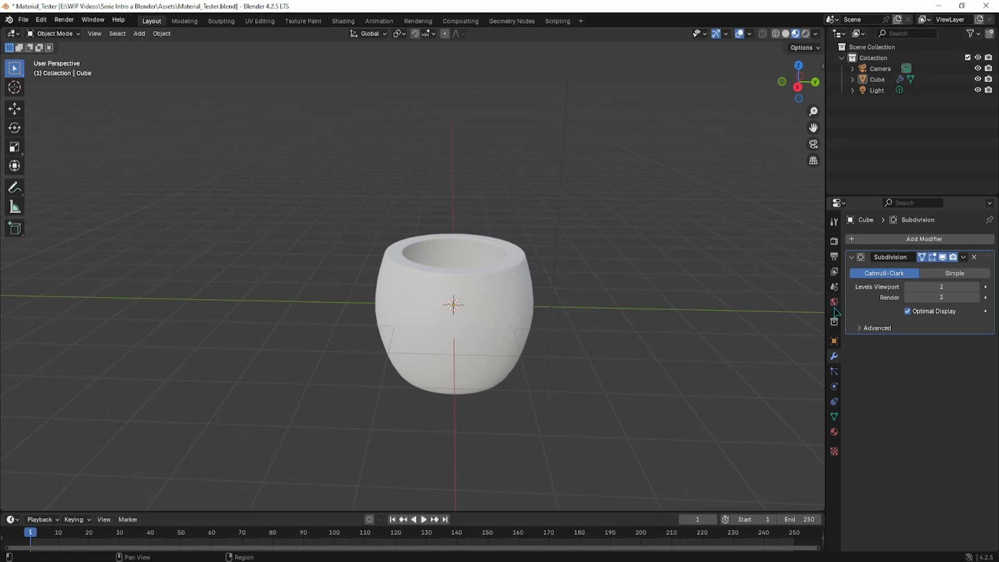
Step: Show Material Properties for the selected cup, revealing its default Principled BSDF Material
click(834, 432)
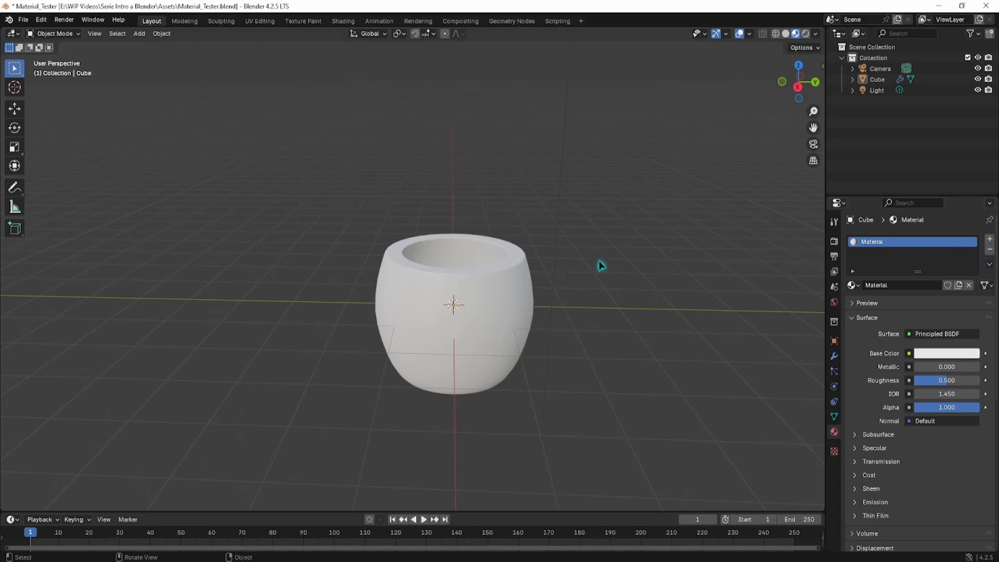
click(450, 274)
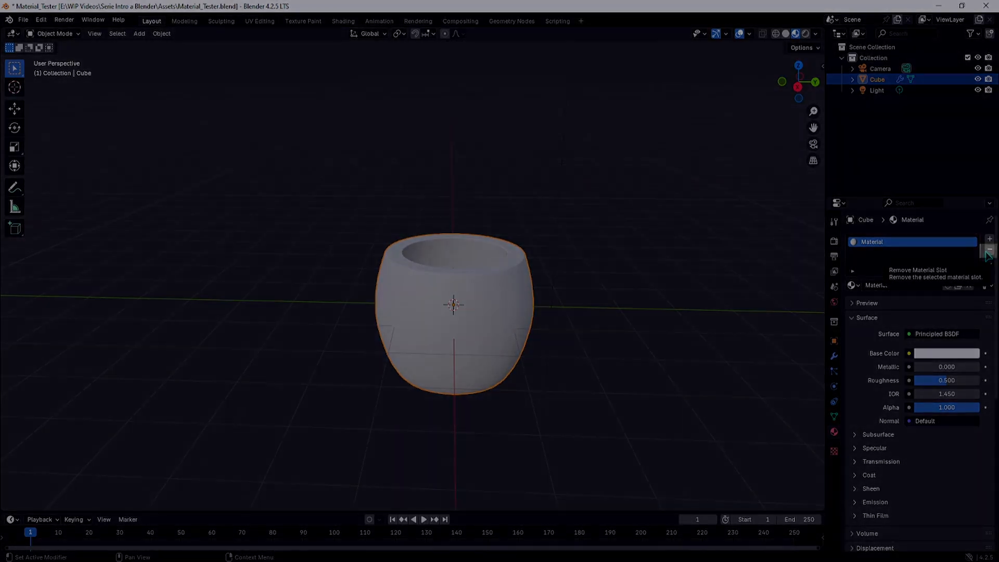
Step: Remove the cup's old material slot and create a new Material.001
click(989, 250)
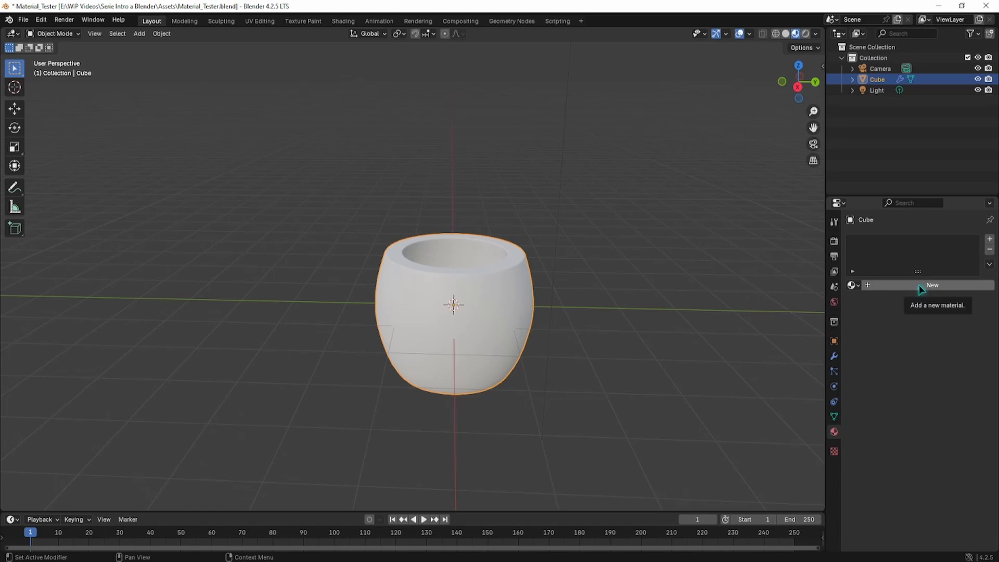
click(877, 287)
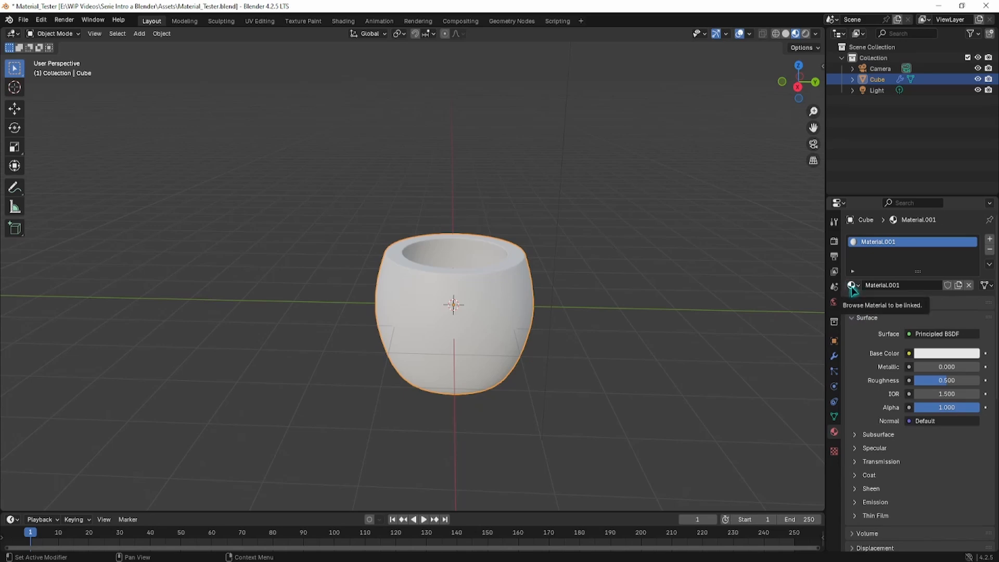
Step: Rename the new material to 'Cobre'
click(905, 285)
click(912, 287)
key(Home)
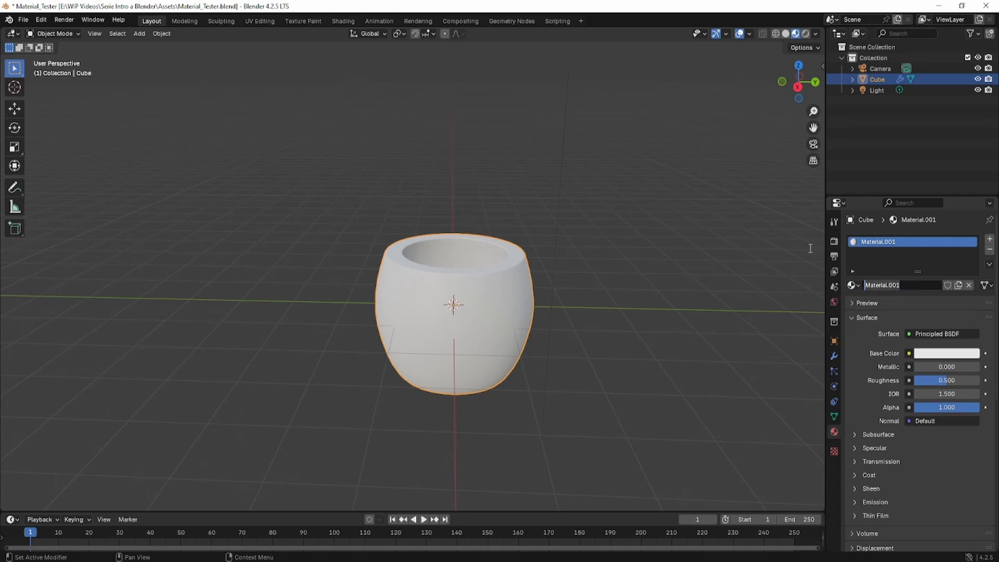
key(shift+End)
key(Delete)
text(Cobre)
key(Return)
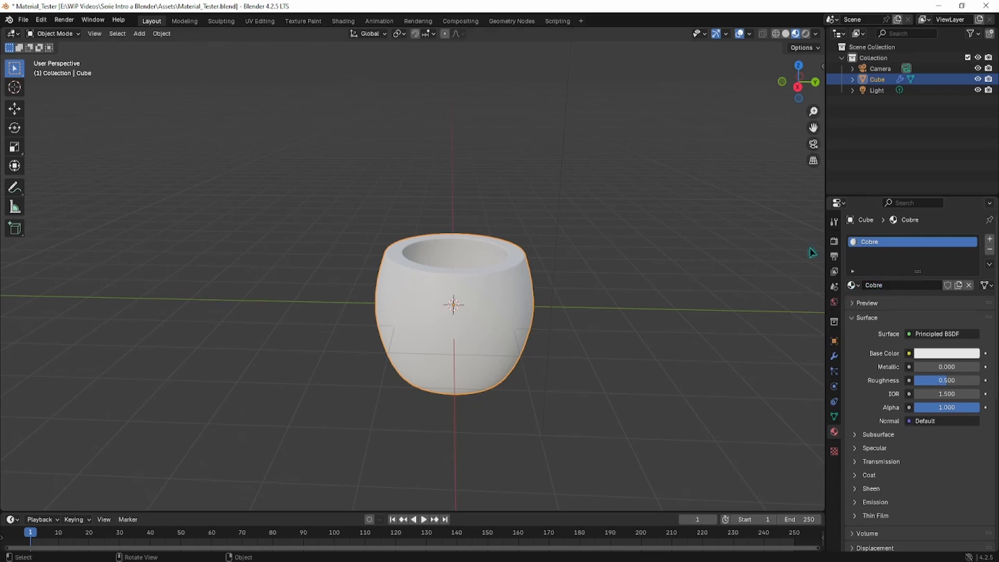
Step: Duplicate the cup with Shift+D and place the copy to the left of the original
right_click(507, 323)
key(shift+d)
click(264, 298)
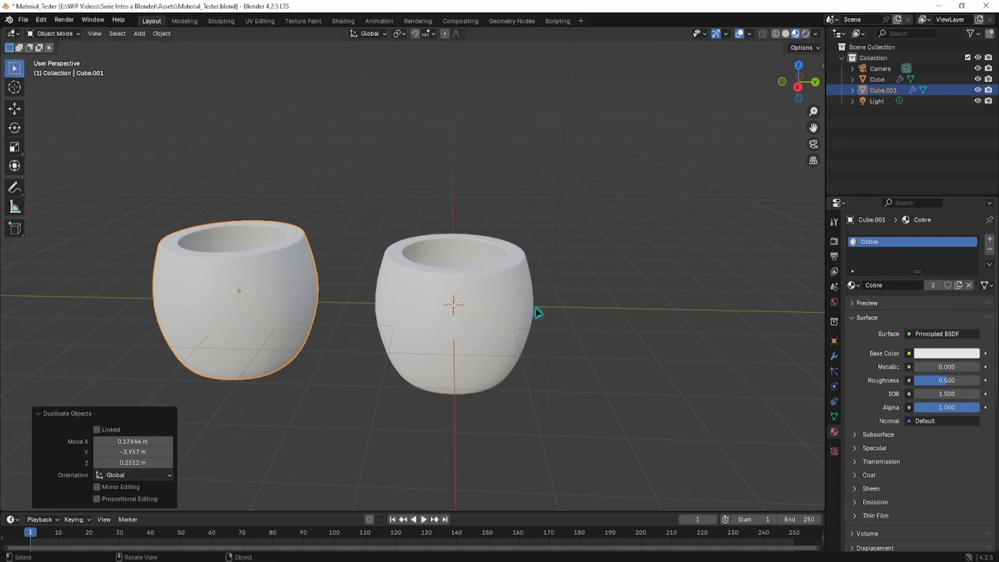
Step: Select the left cup copy
click(486, 300)
click(273, 289)
click(412, 305)
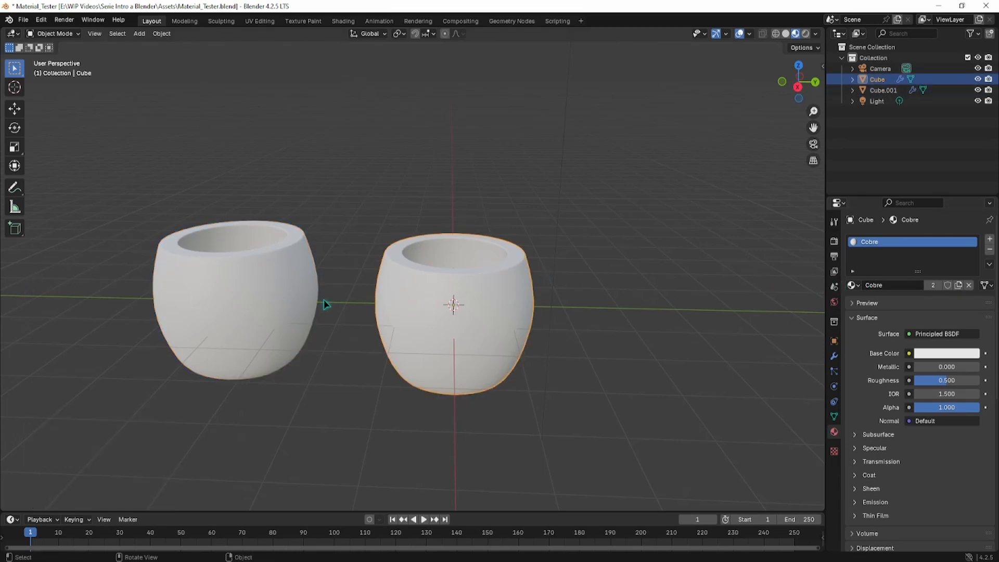
click(241, 299)
click(451, 316)
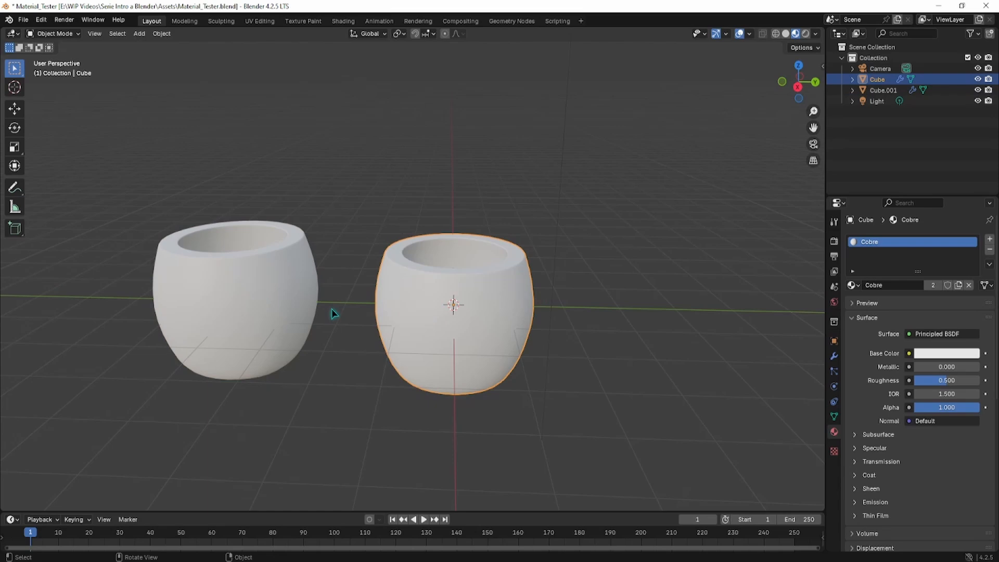
click(284, 301)
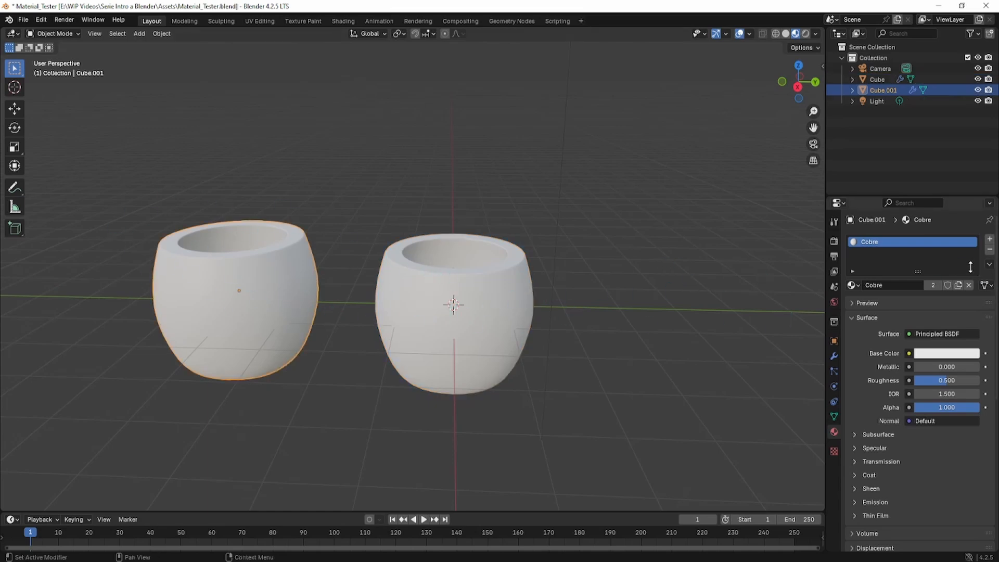
Step: Set the shared Cobre material's base color to red, turning both cups red
click(936, 354)
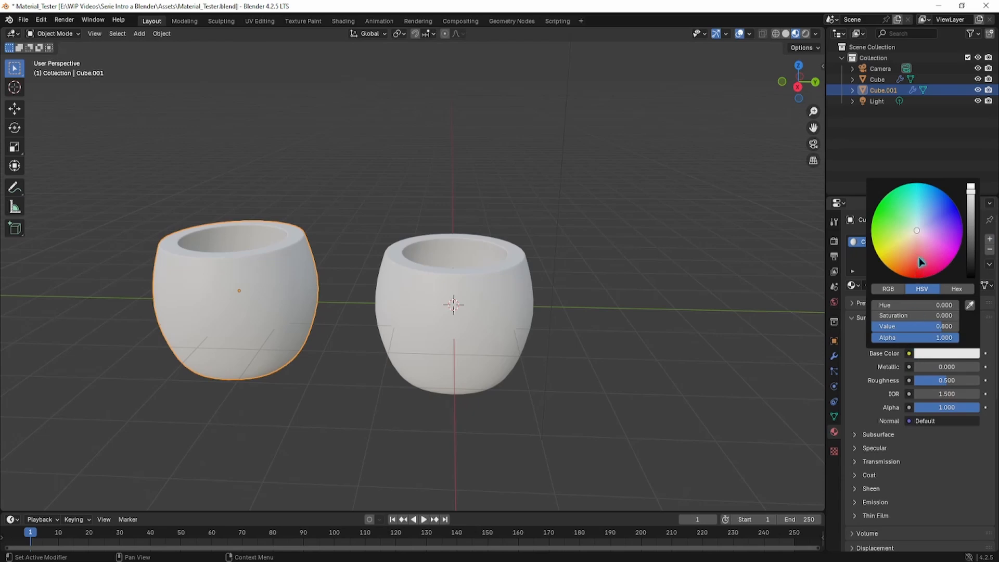
click(921, 269)
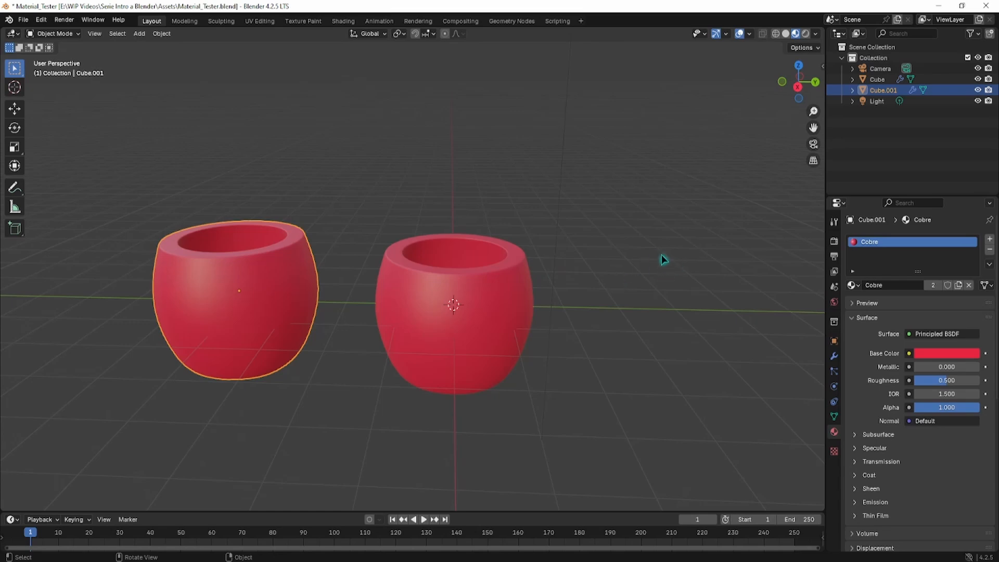
click(323, 348)
click(245, 284)
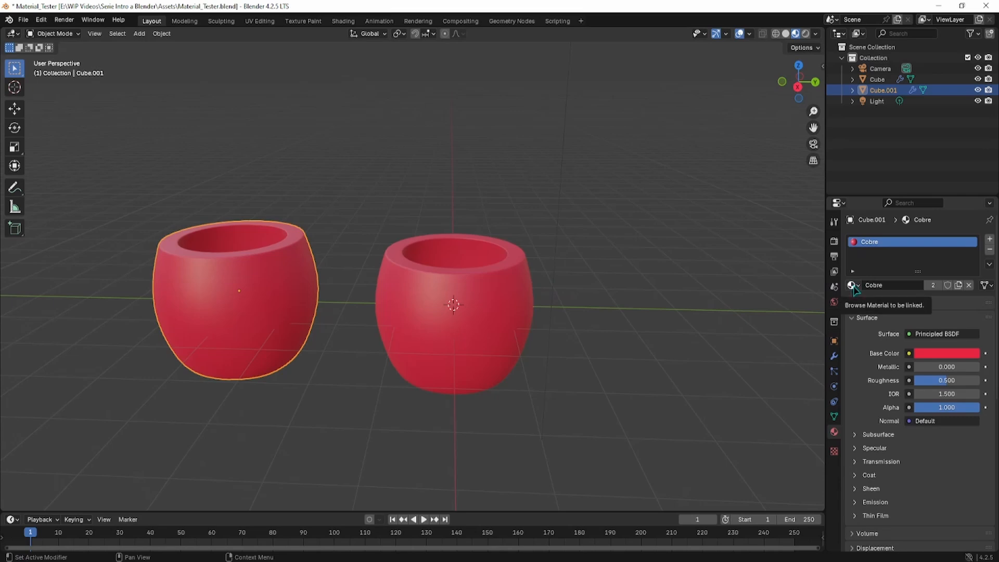
Step: Assign the plain 'Material' to the left copy, delete it, and select the remaining red cup
click(852, 286)
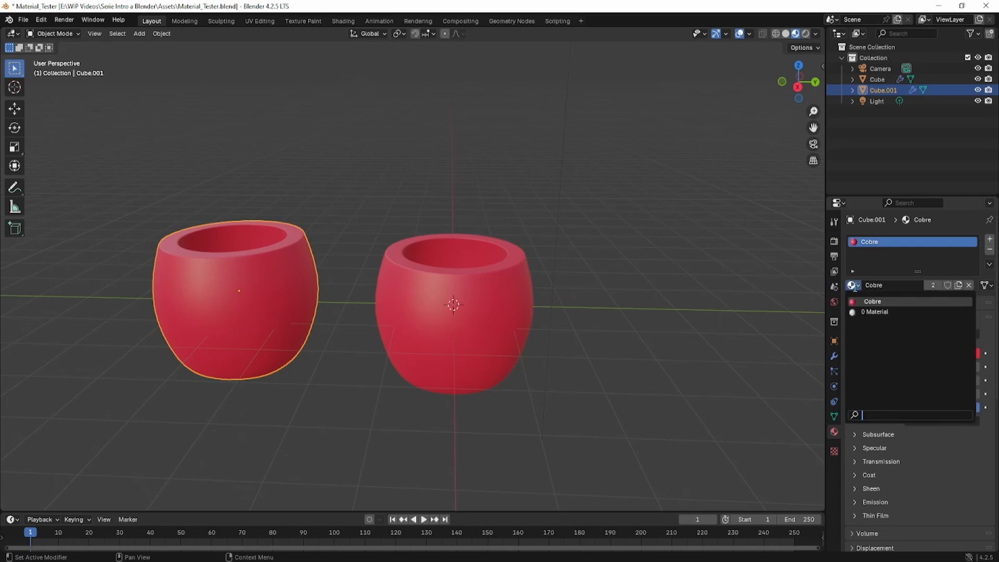
click(874, 312)
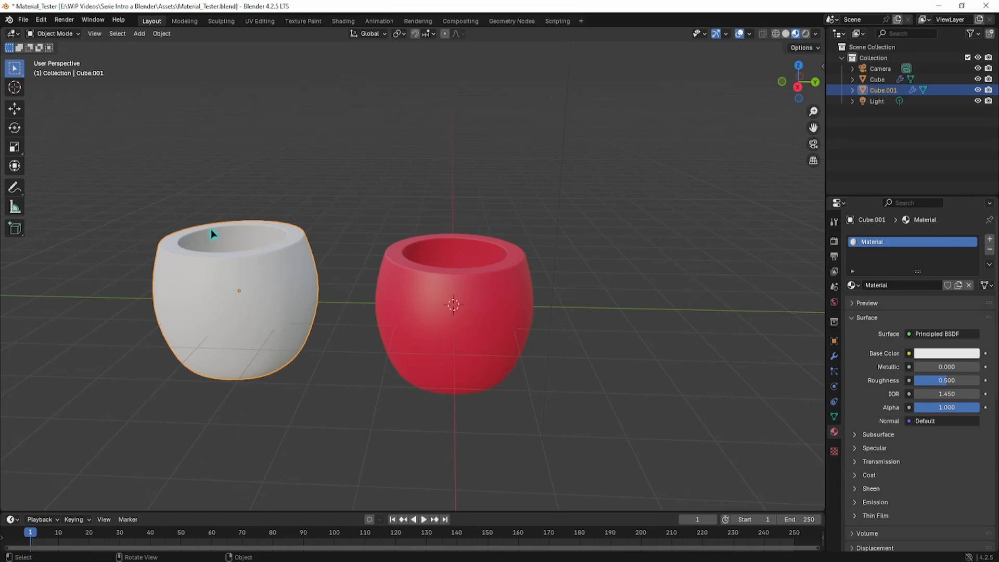
click(851, 285)
key(Delete)
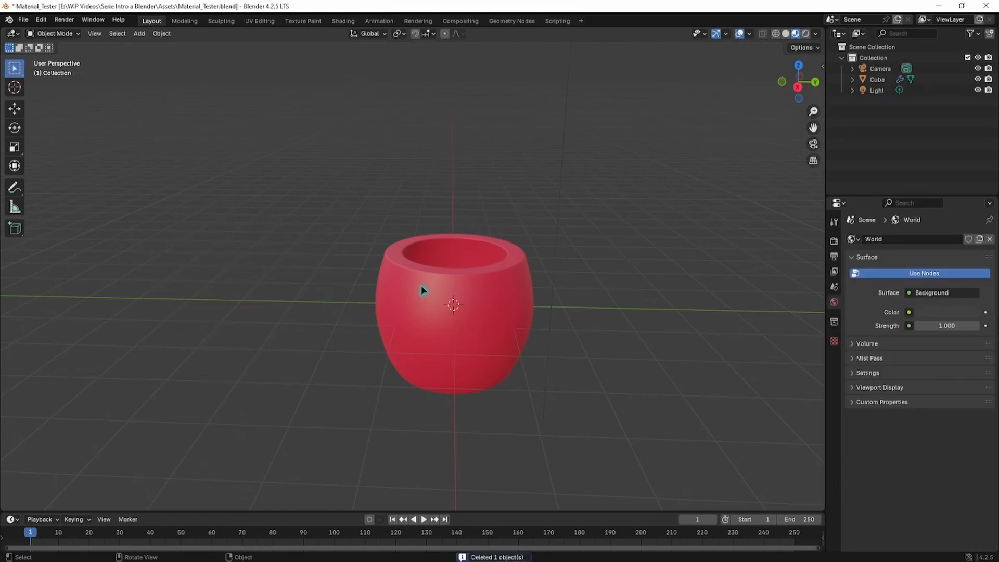
click(460, 297)
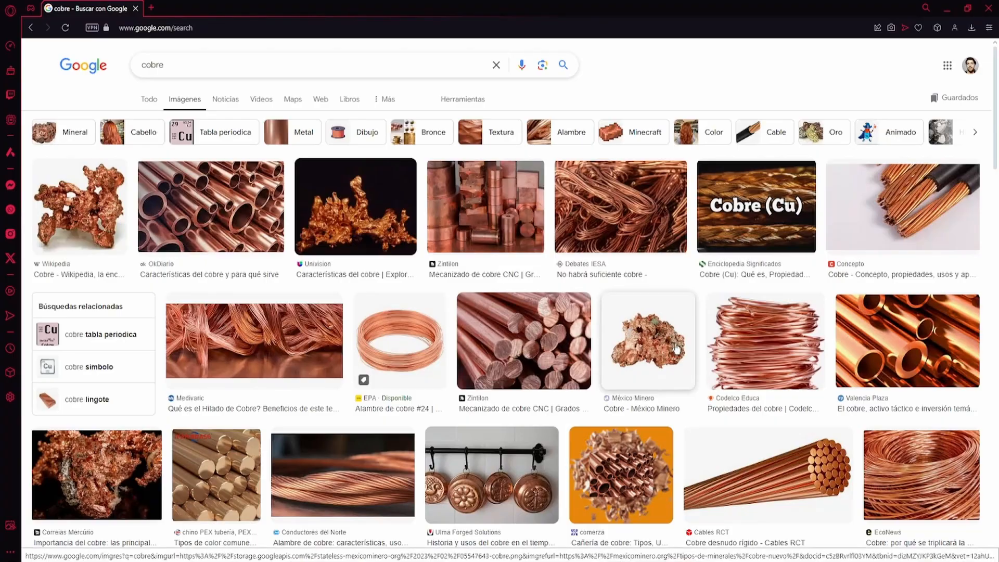
Step: Browse the 'cobre' image results and open the large preview of the copper bars photo
scroll(526, 359, down, 5)
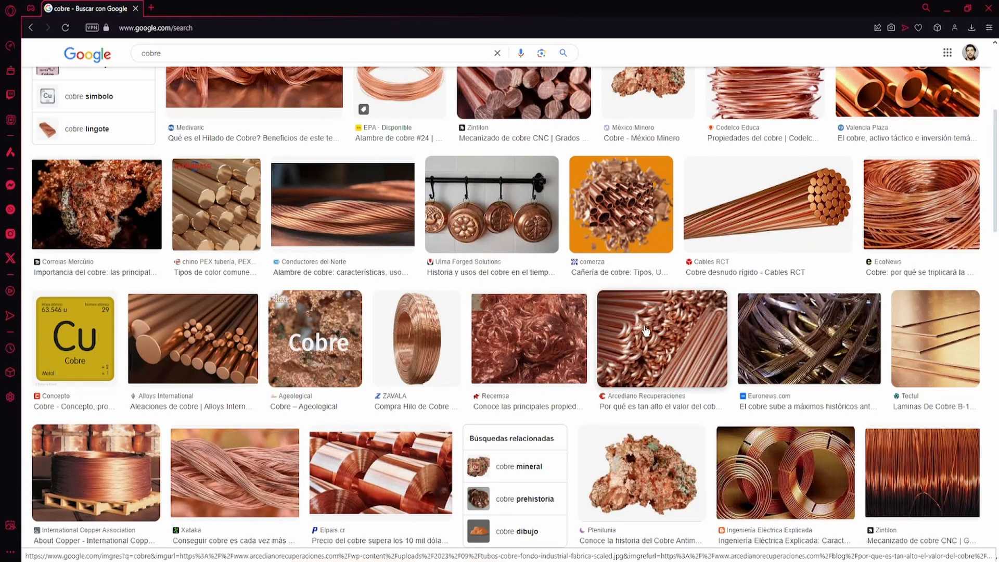
click(543, 333)
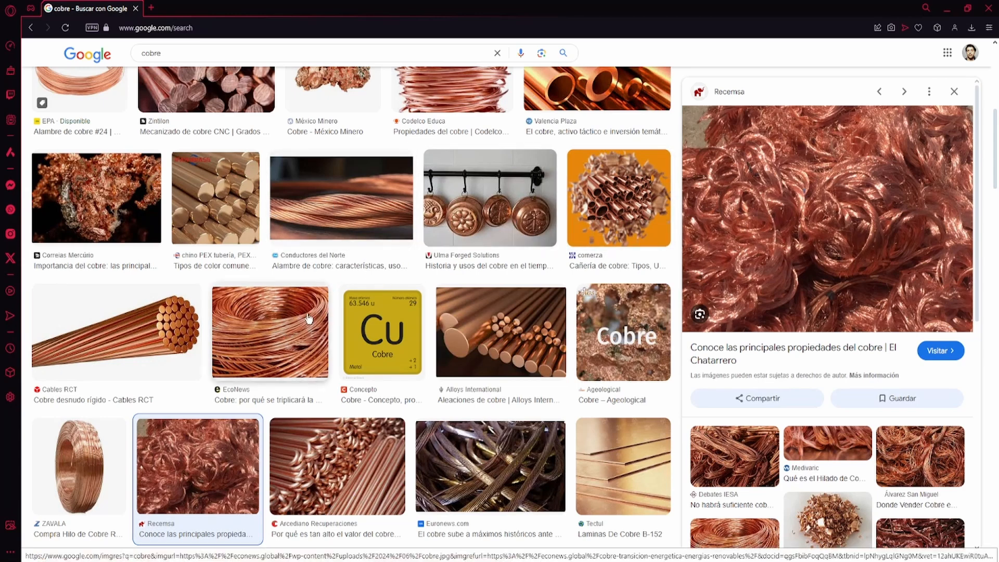
click(609, 445)
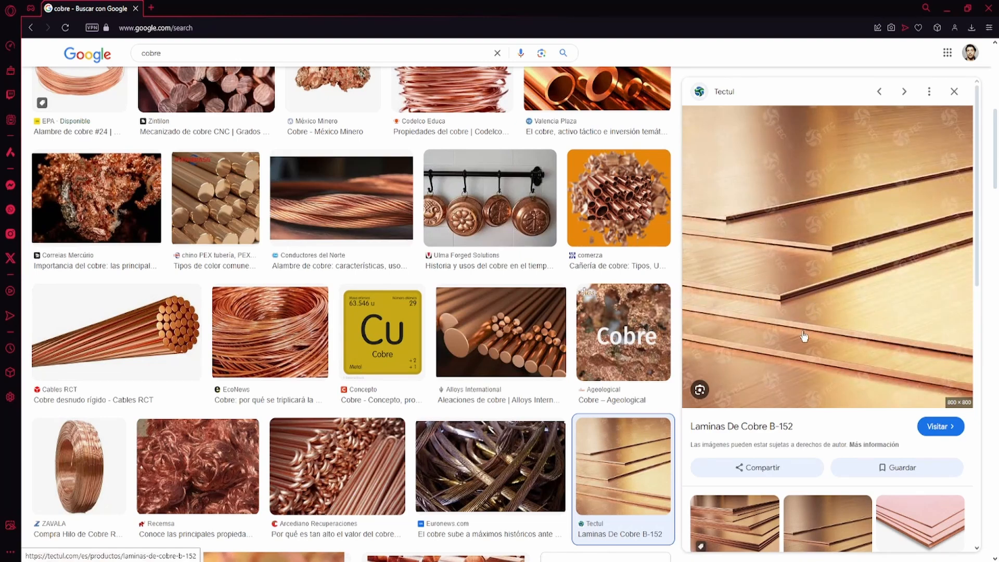
scroll(814, 294, down, 3)
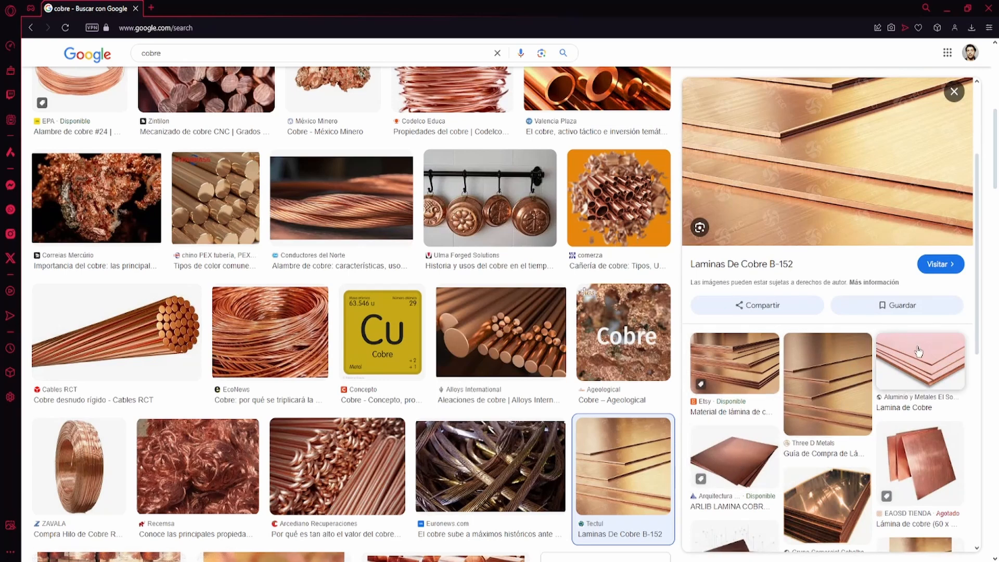
click(918, 364)
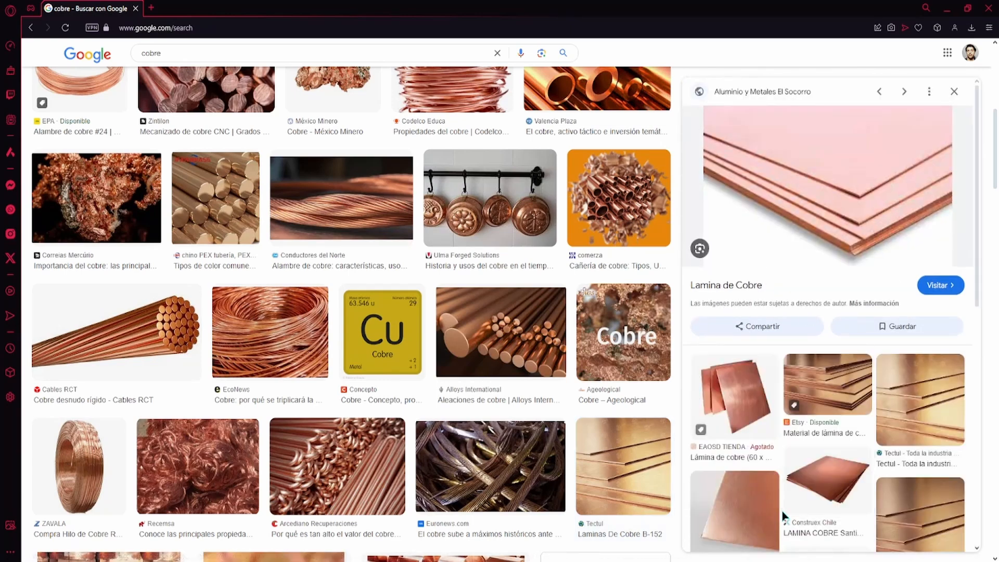
click(809, 487)
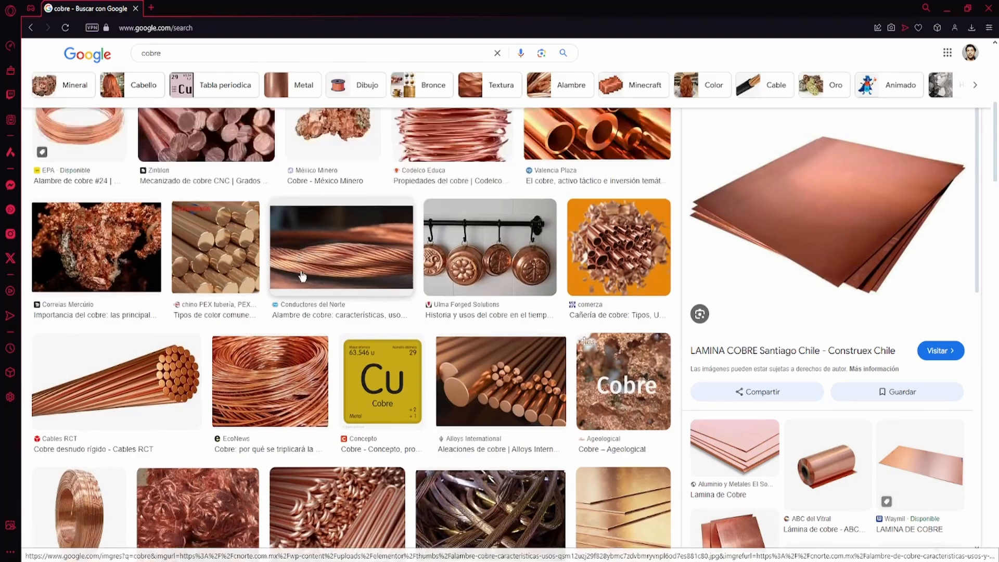
scroll(280, 295, up, 3)
scroll(280, 295, up, 2)
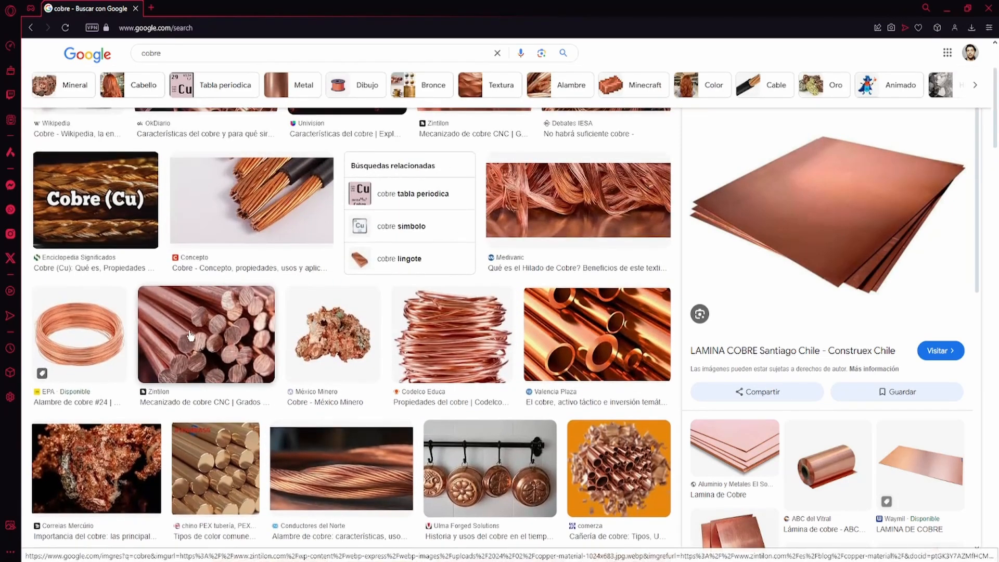
scroll(212, 312, down, 4)
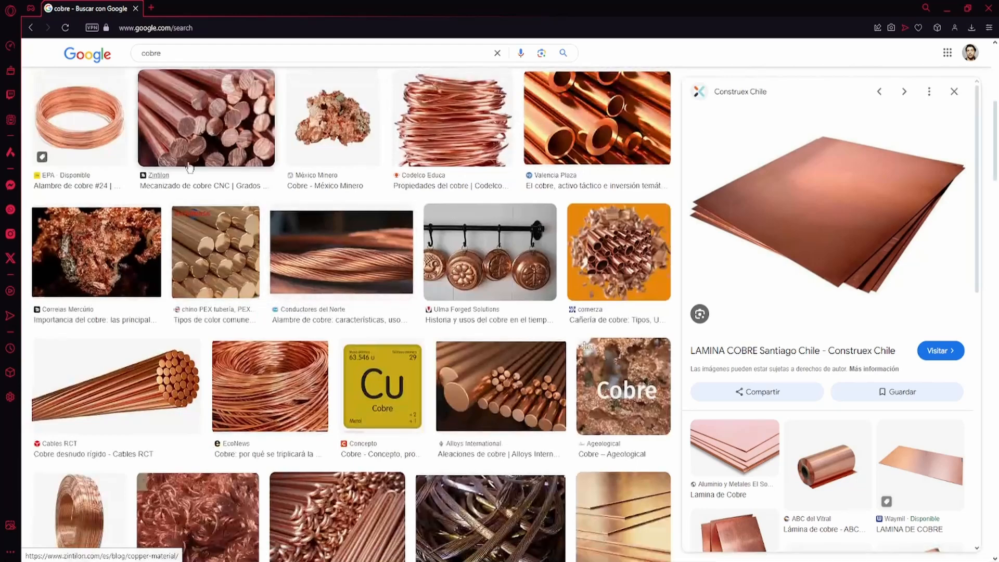
click(202, 119)
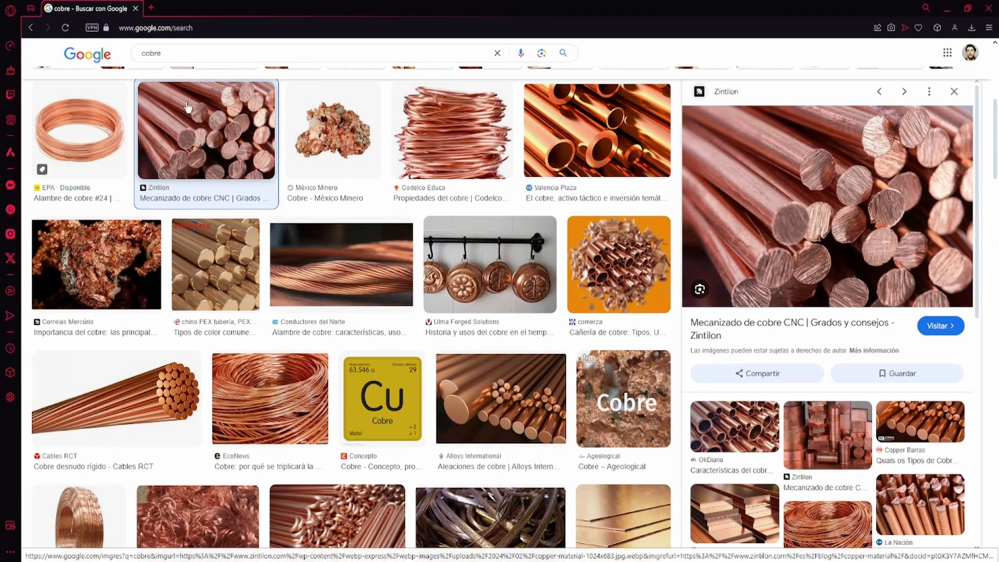
Step: Drag the copper bars photo into the floating reference window and minimize the browser
drag(0, 108, 461, 118)
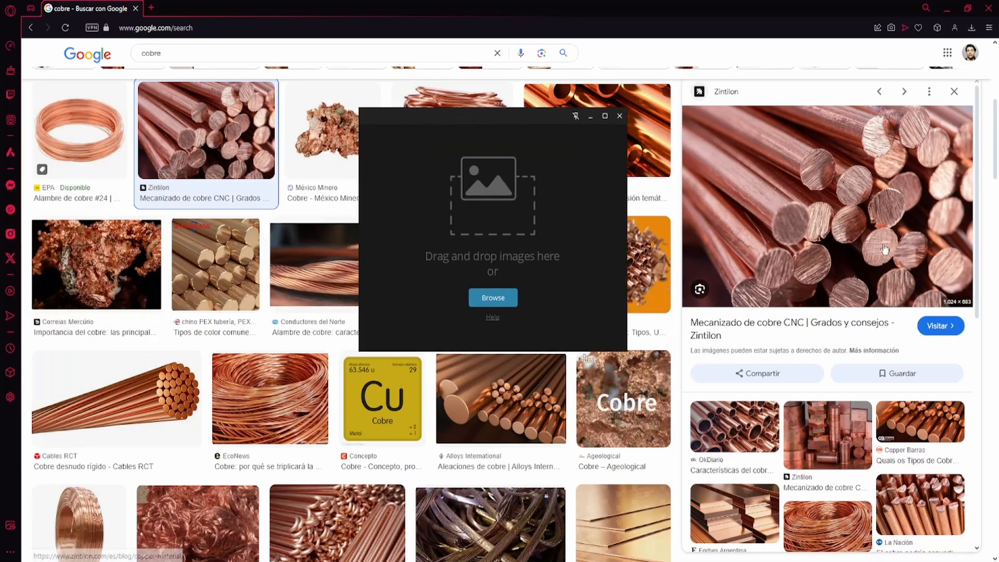
drag(858, 208, 486, 247)
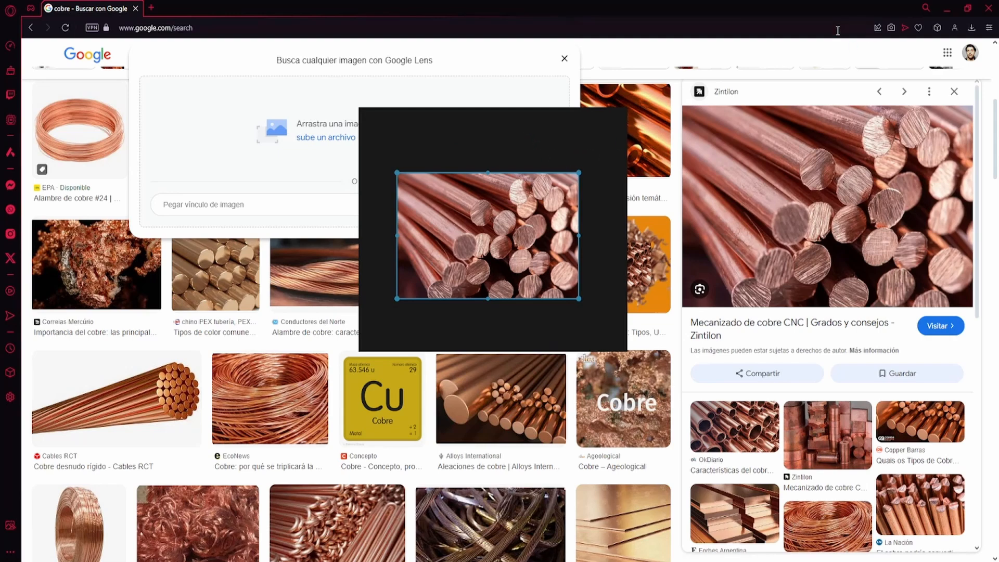
click(948, 11)
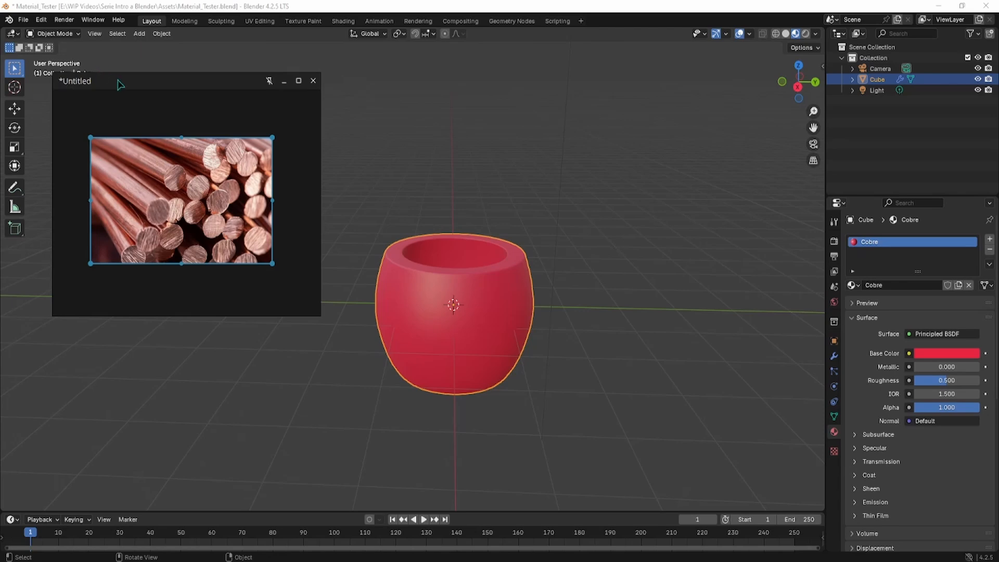
Step: Move the copper reference photo window further to the upper left, away from the red cup
drag(118, 80, 91, 76)
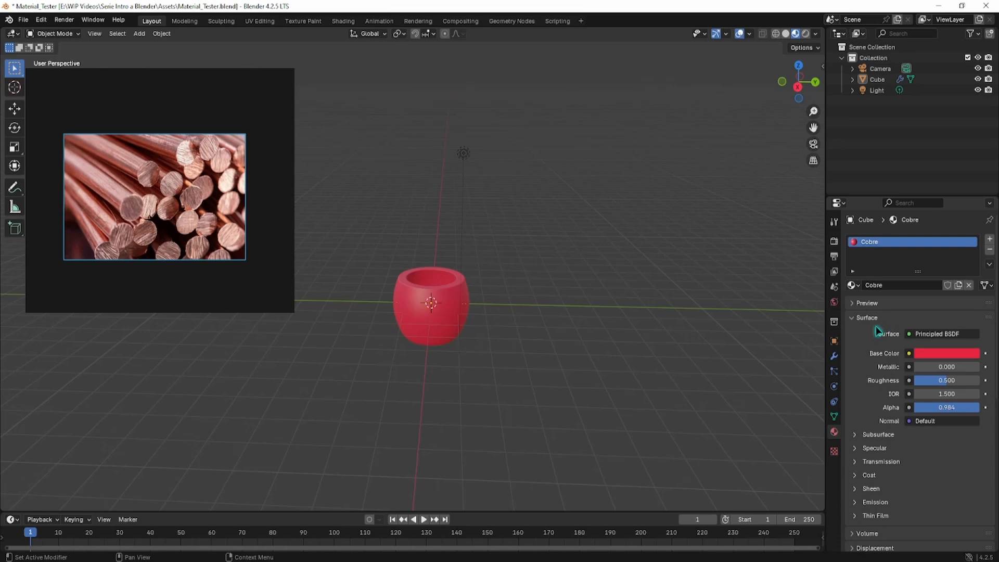
Step: Tint Cobre's base colour to a redder copper orange and drag Metallic up to 1.000
click(927, 357)
click(923, 355)
click(940, 355)
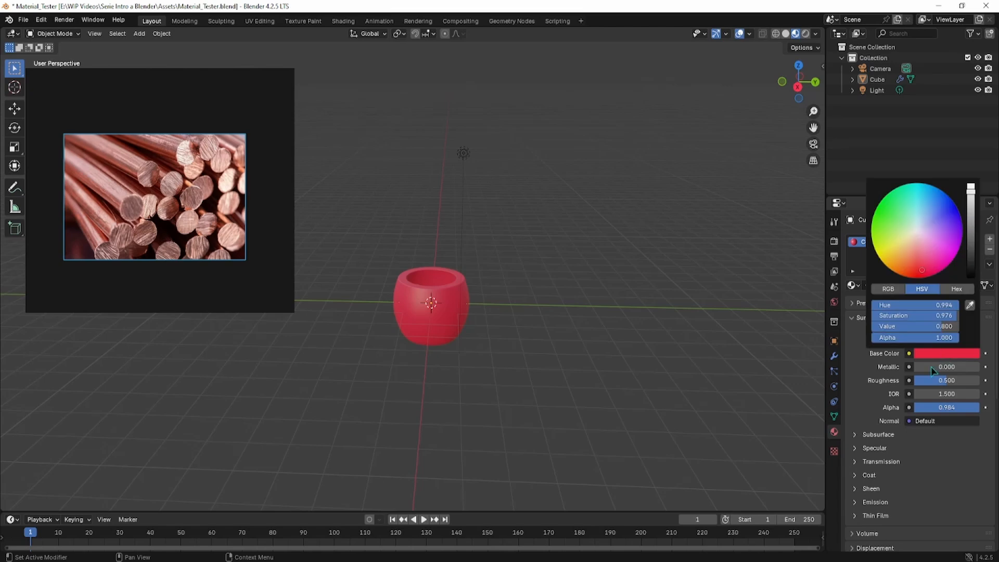
click(951, 352)
click(901, 269)
drag(901, 269, 913, 266)
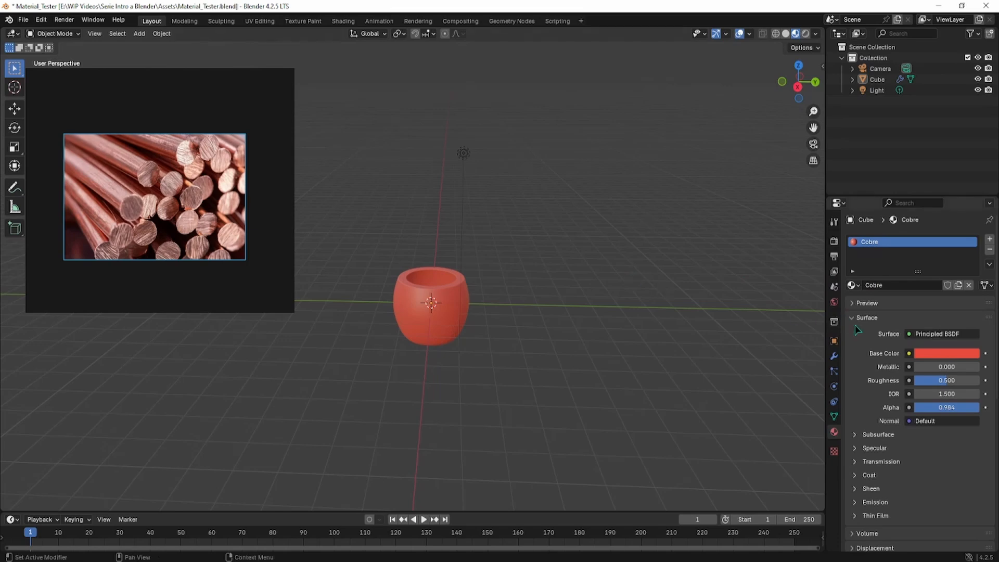
click(935, 352)
drag(905, 275, 912, 266)
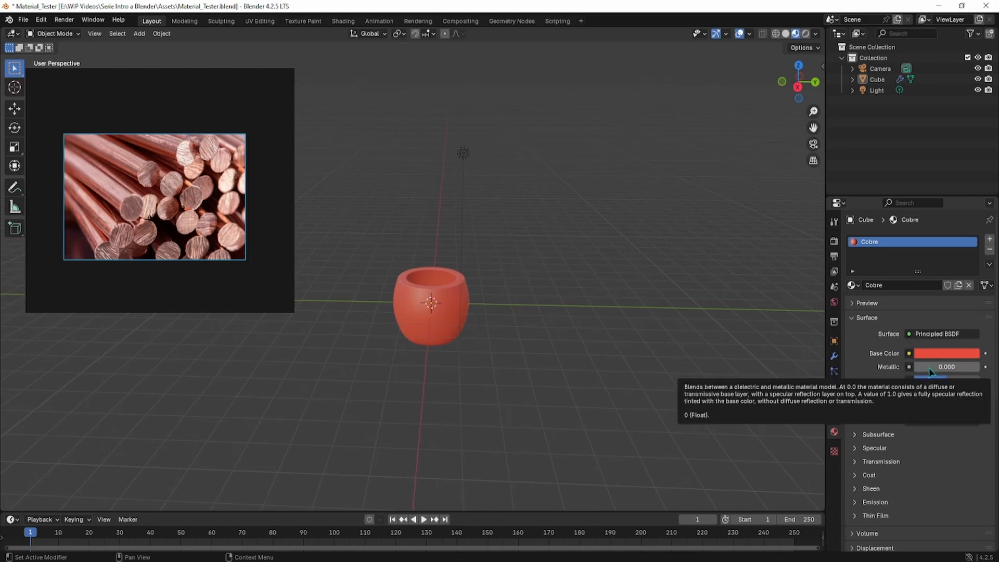
drag(929, 372, 936, 371)
drag(925, 364, 966, 367)
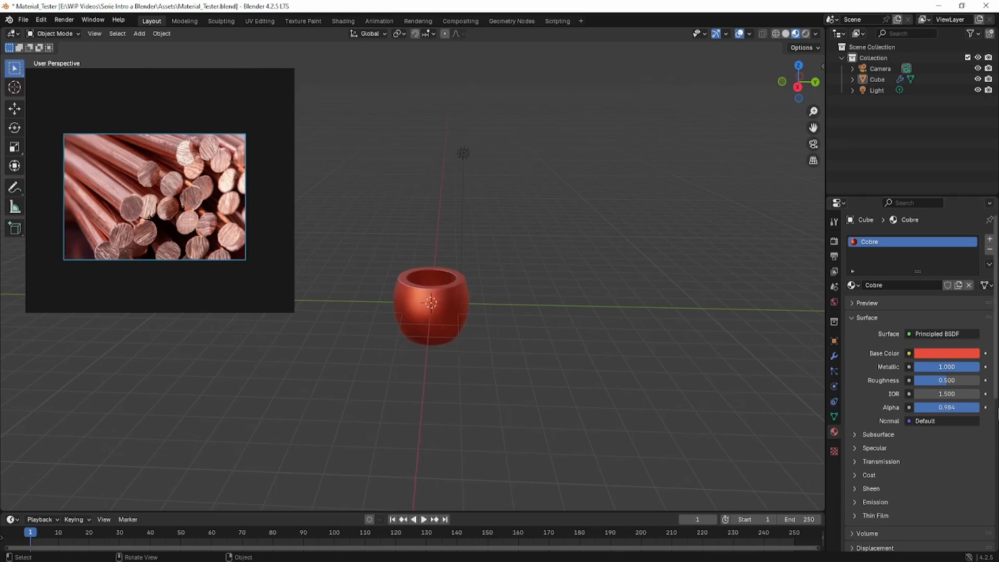
Step: Zoom and orbit around the copper pot, testing Metallic just below 1.000 before restoring it
scroll(468, 322, up, 3)
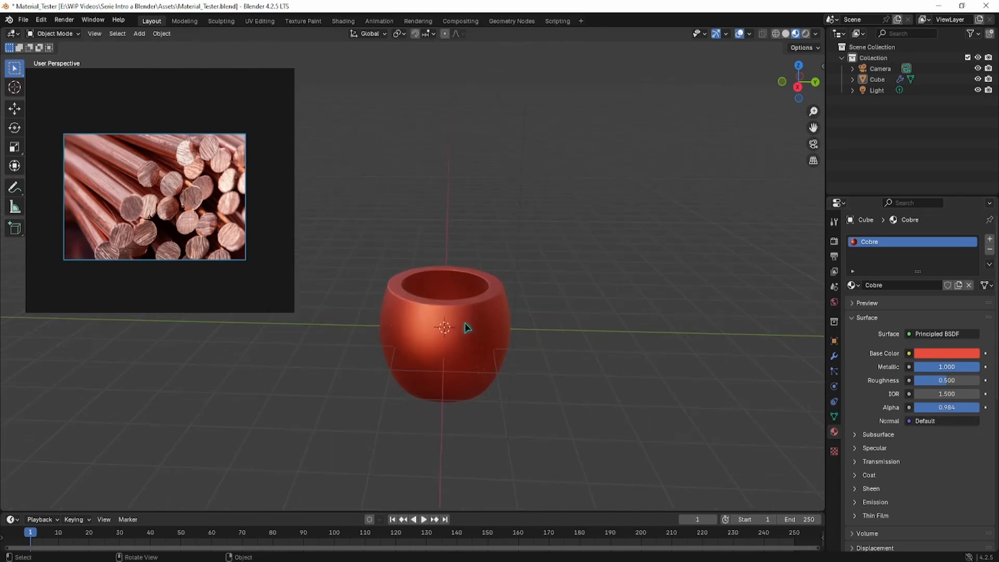
middle_drag(465, 322, 473, 319)
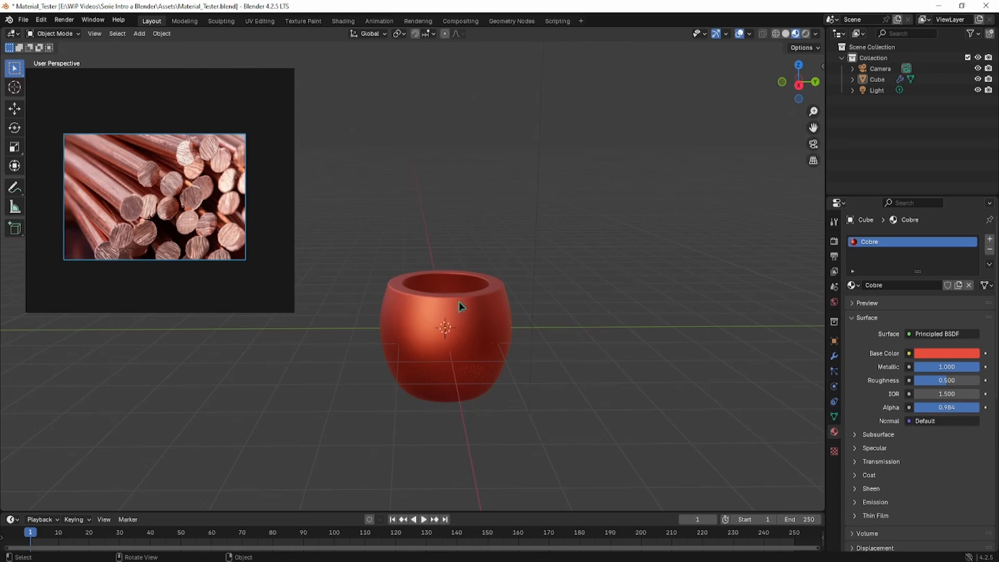
middle_drag(461, 308, 473, 313)
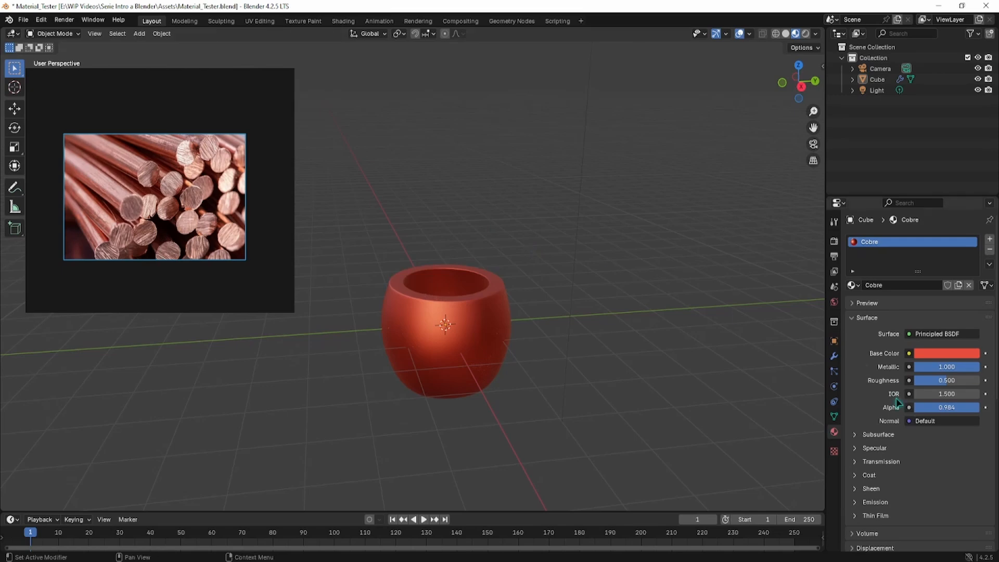
drag(945, 367, 951, 366)
mouse_move(373, 338)
middle_down()
mouse_move(395, 343)
mouse_move(367, 342)
middle_up()
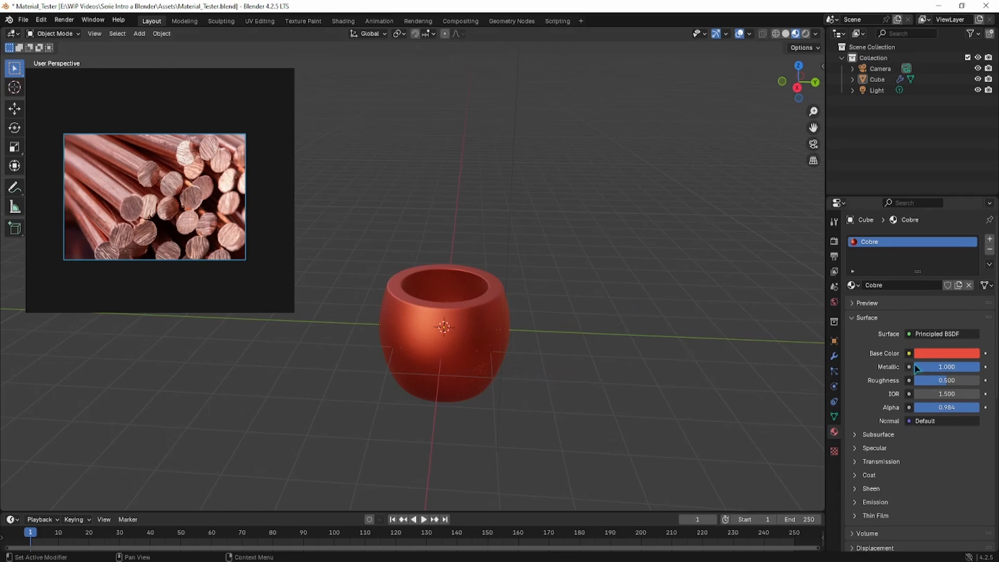
Step: Lower Cobre's Roughness from 0.500, settling on 0.275 typed into the field
drag(944, 381, 926, 380)
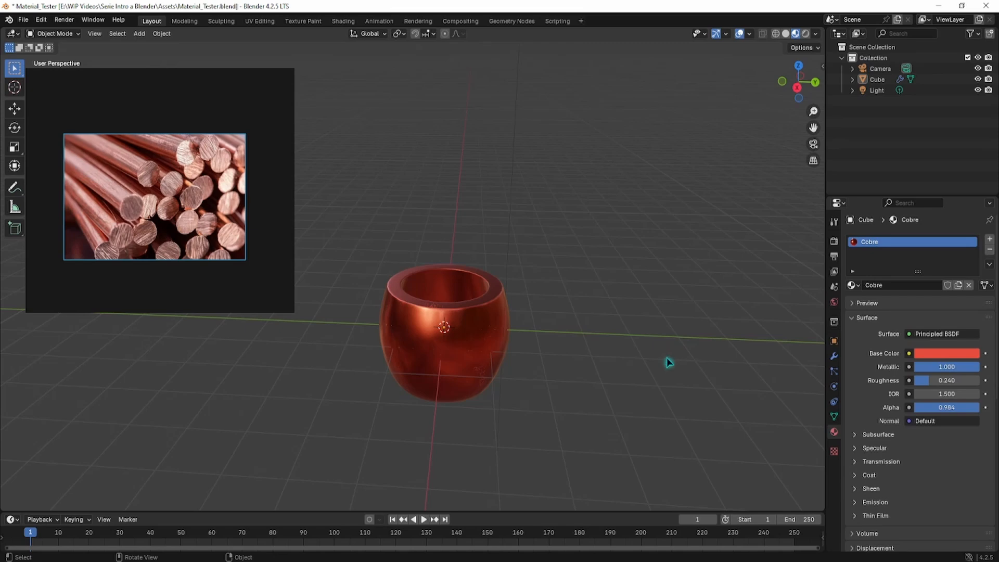
mouse_move(944, 380)
mouse_down()
mouse_move(989, 380)
mouse_move(934, 380)
mouse_up()
middle_drag(466, 332, 557, 310)
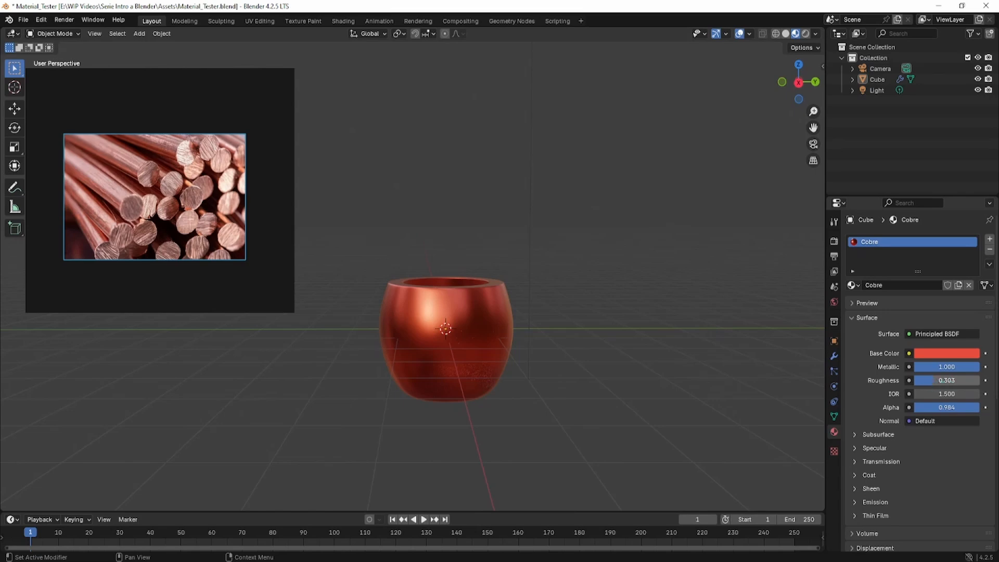
drag(936, 380, 949, 379)
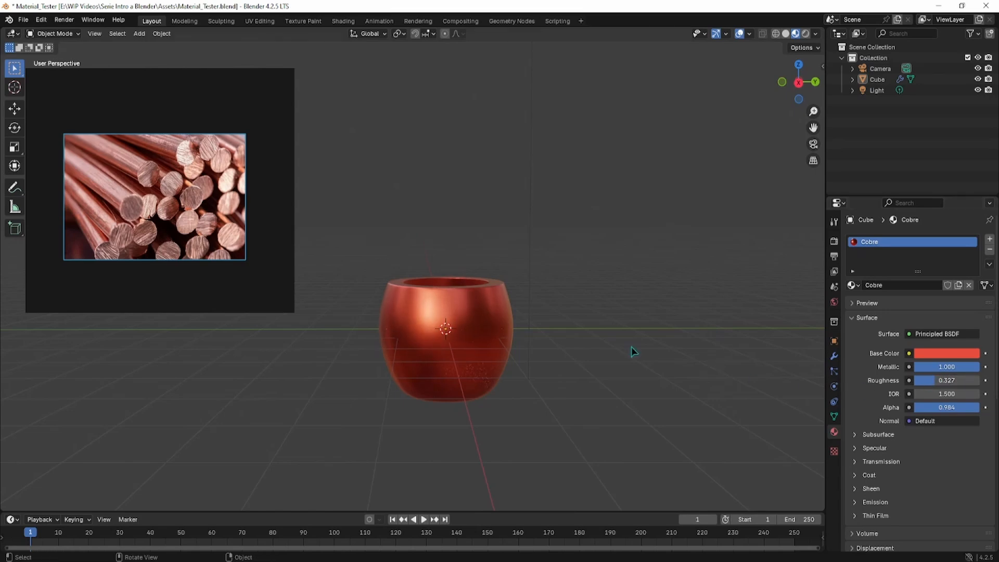
click(95, 182)
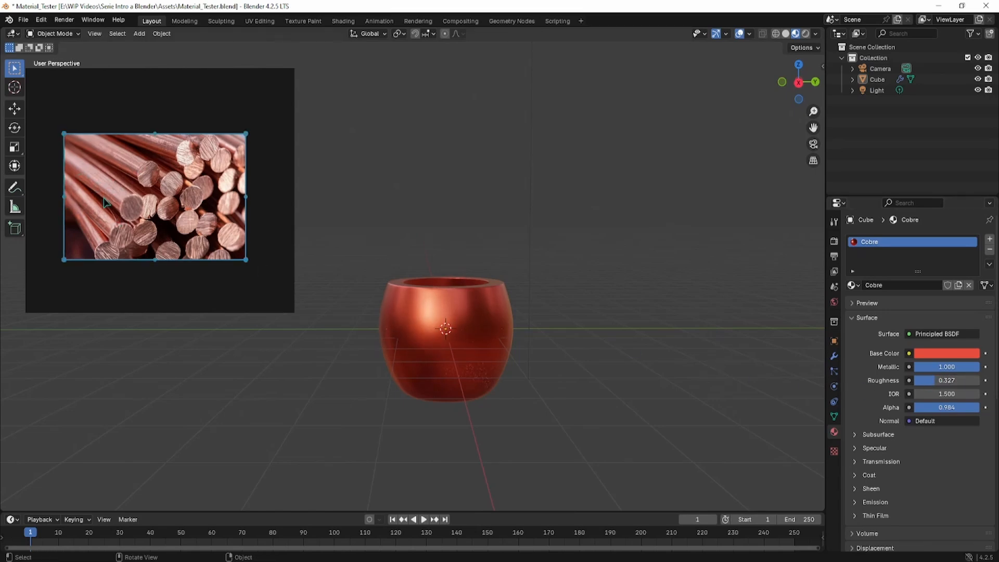
click(452, 245)
drag(941, 381, 937, 381)
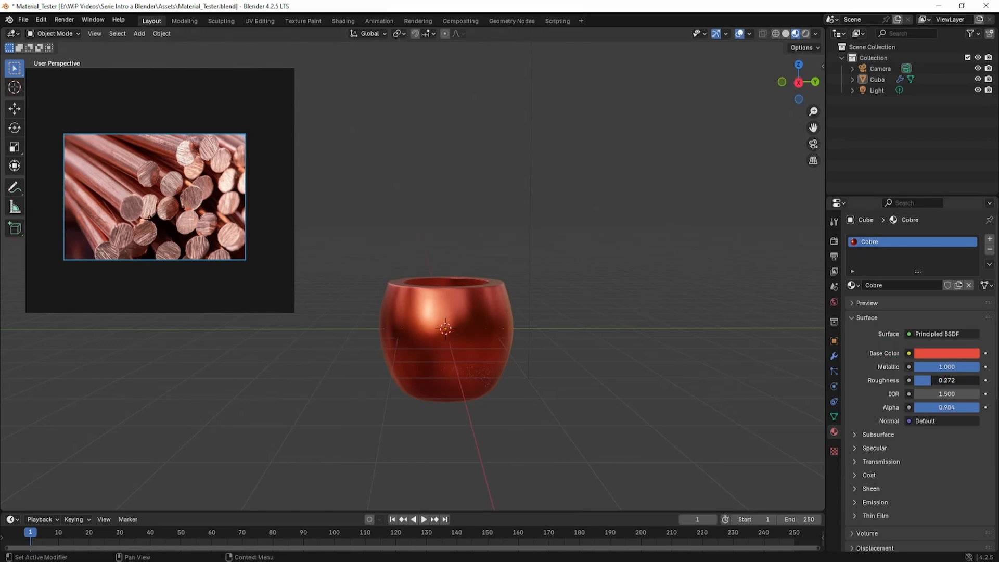
middle_drag(431, 276, 437, 285)
click(941, 380)
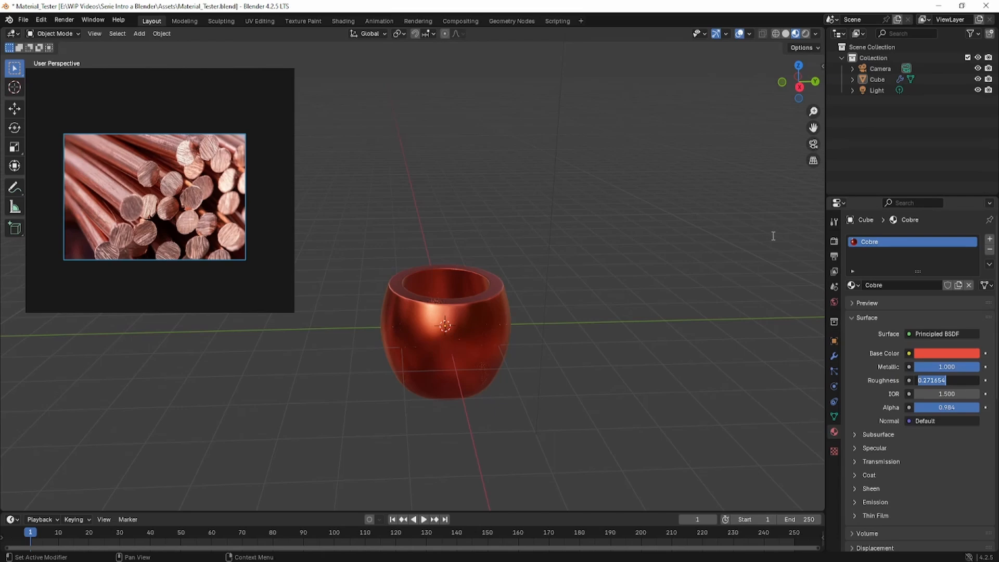
text(0.275)
Step: Confirm Roughness 0.275 and set Cobre's Metallic to 0.950
key(Return)
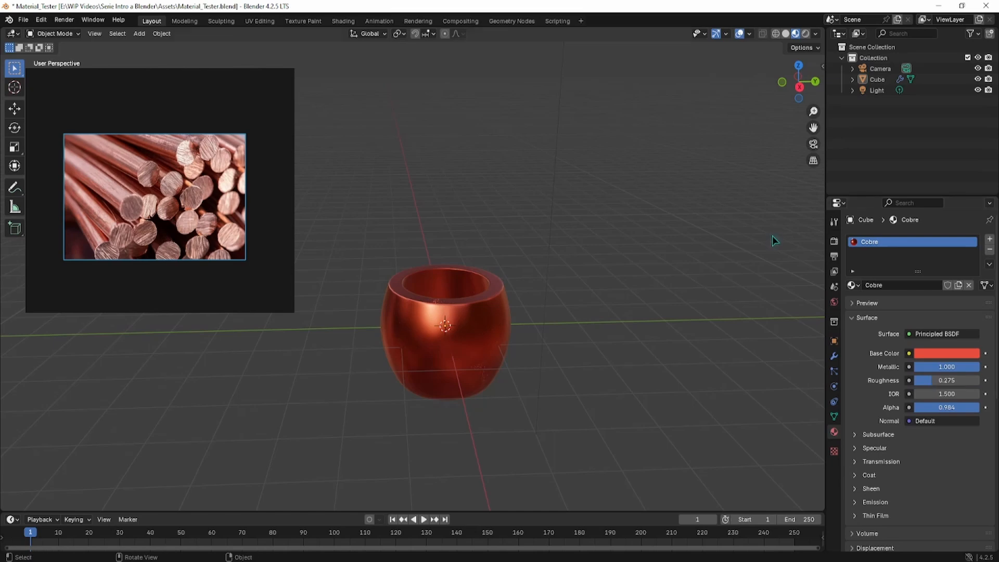
mouse_move(921, 367)
mouse_down()
mouse_move(908, 367)
mouse_move(978, 370)
mouse_up()
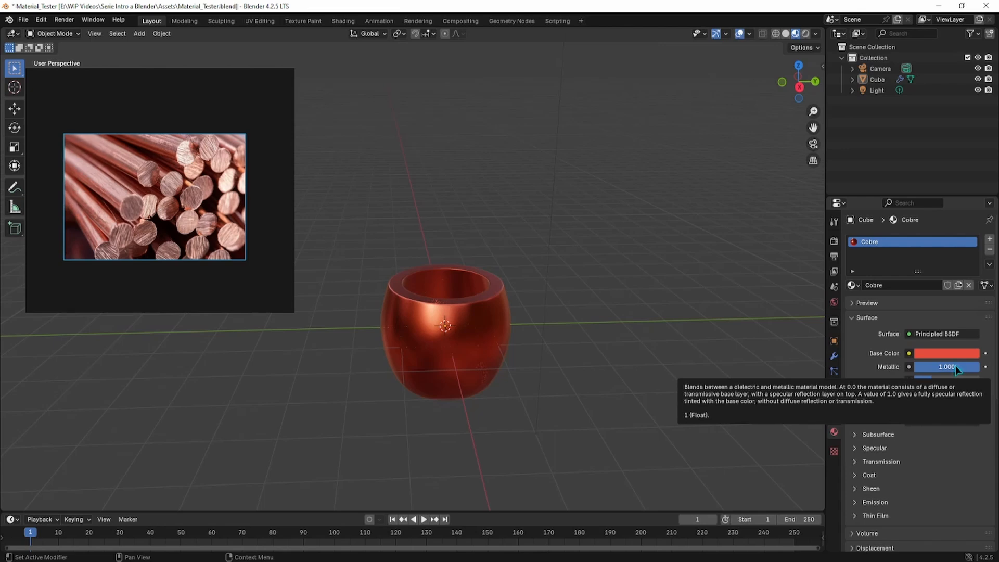
click(955, 367)
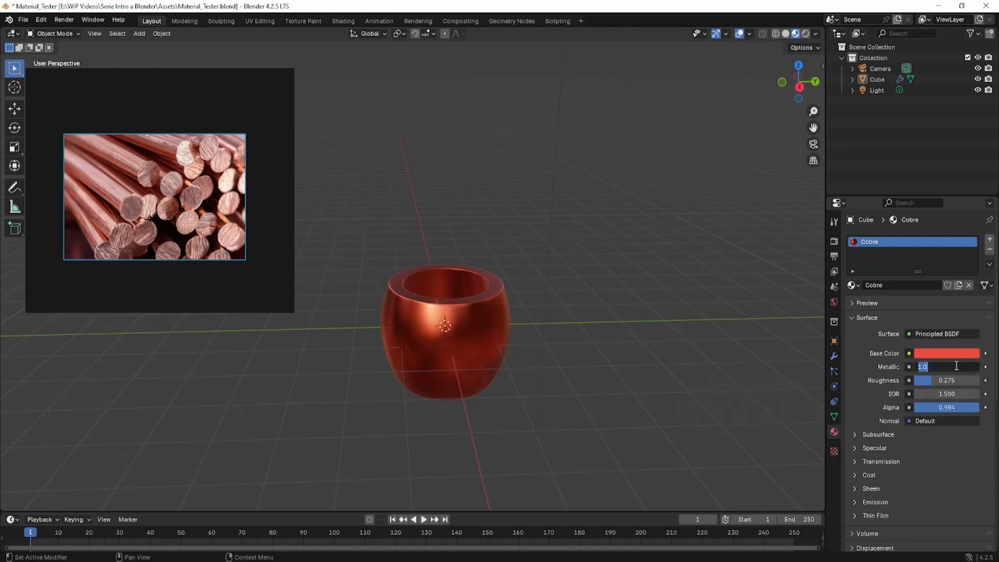
text(0.95)
key(Return)
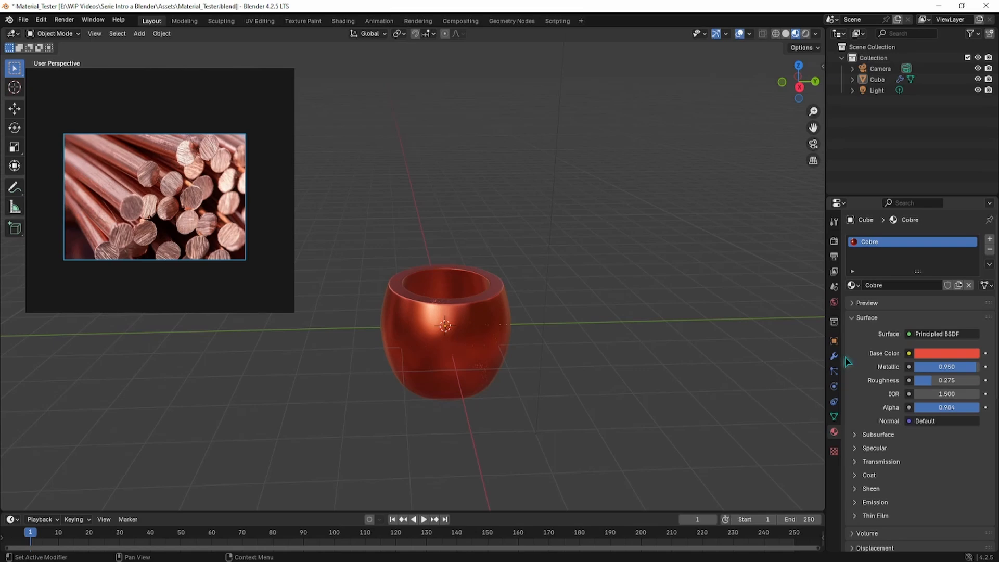
Step: Orbit and zoom around the copper pot to inspect its reflections
click(441, 283)
click(408, 216)
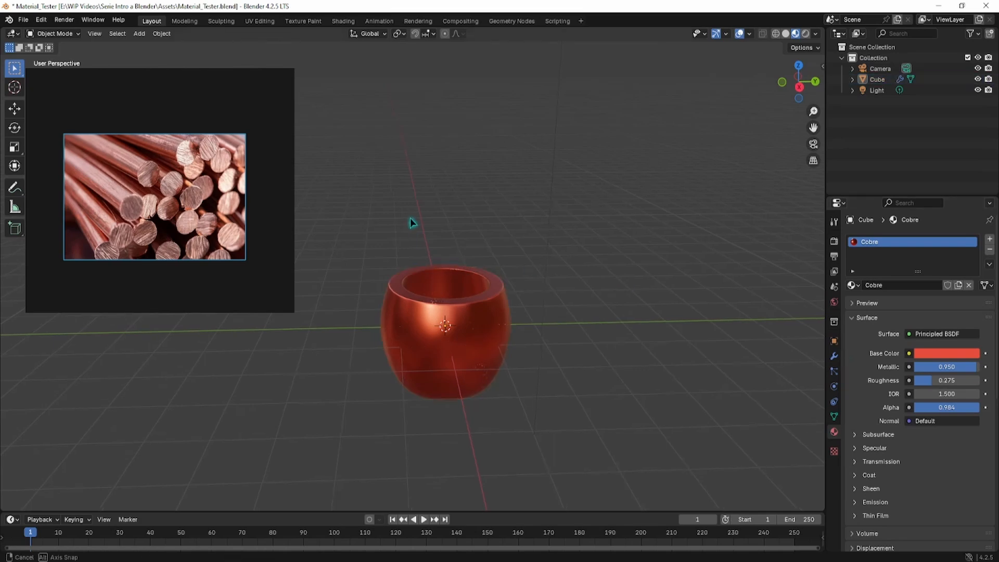
middle_drag(410, 218, 460, 205)
scroll(441, 223, up, 3)
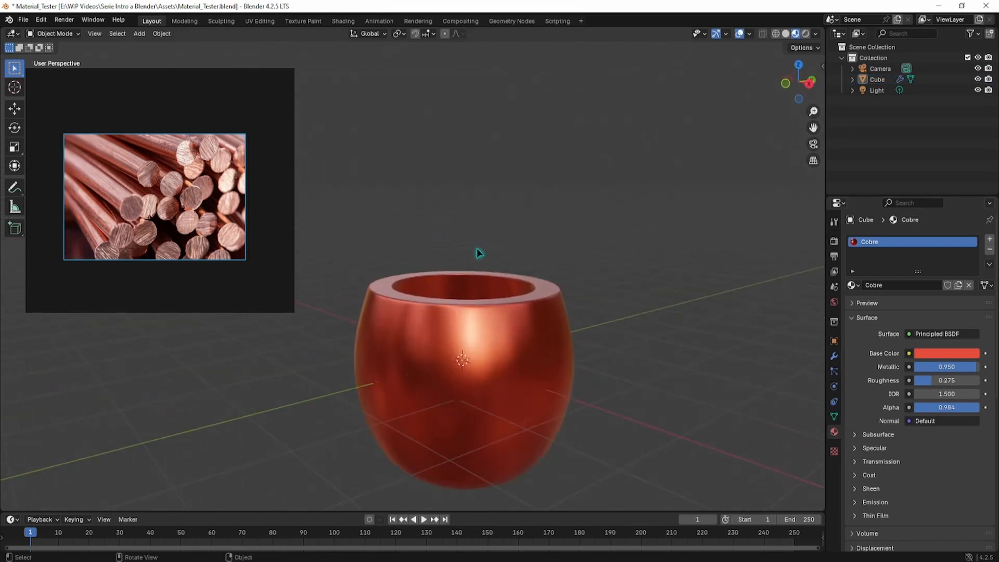
middle_drag(440, 263, 453, 271)
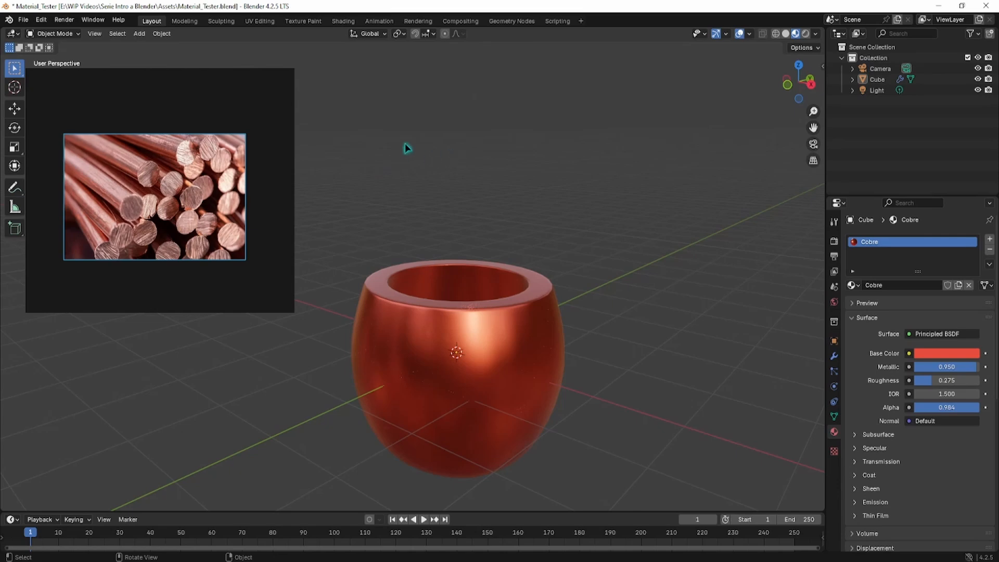
scroll(411, 151, down, 4)
middle_drag(436, 197, 541, 225)
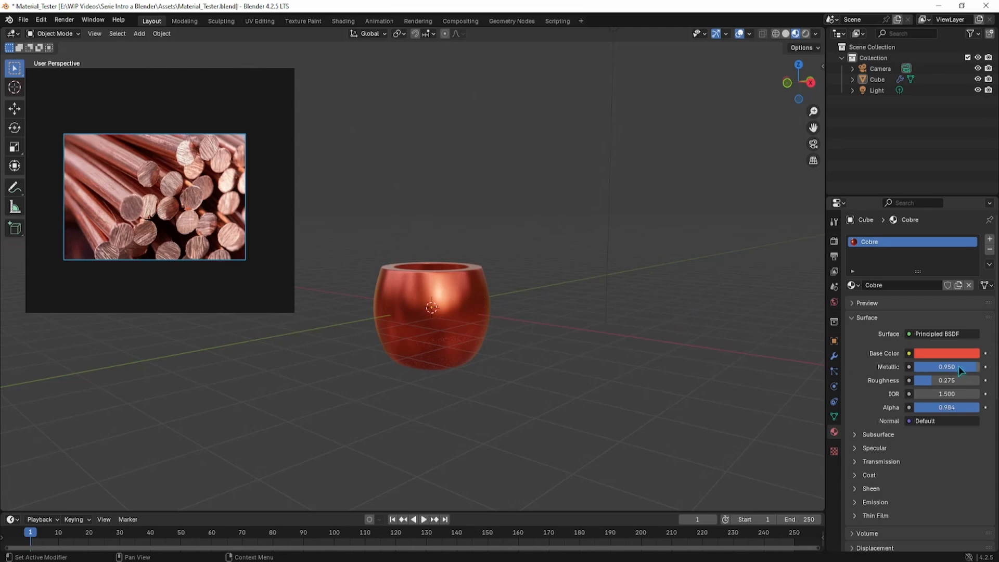
mouse_move(958, 366)
mouse_down()
mouse_move(916, 367)
mouse_move(953, 381)
mouse_up()
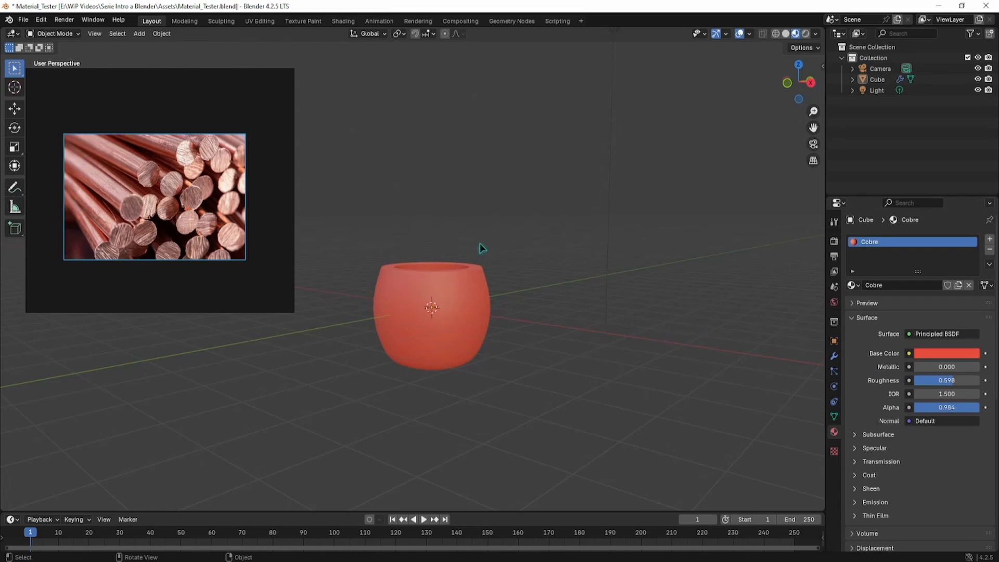
middle_drag(480, 243, 471, 284)
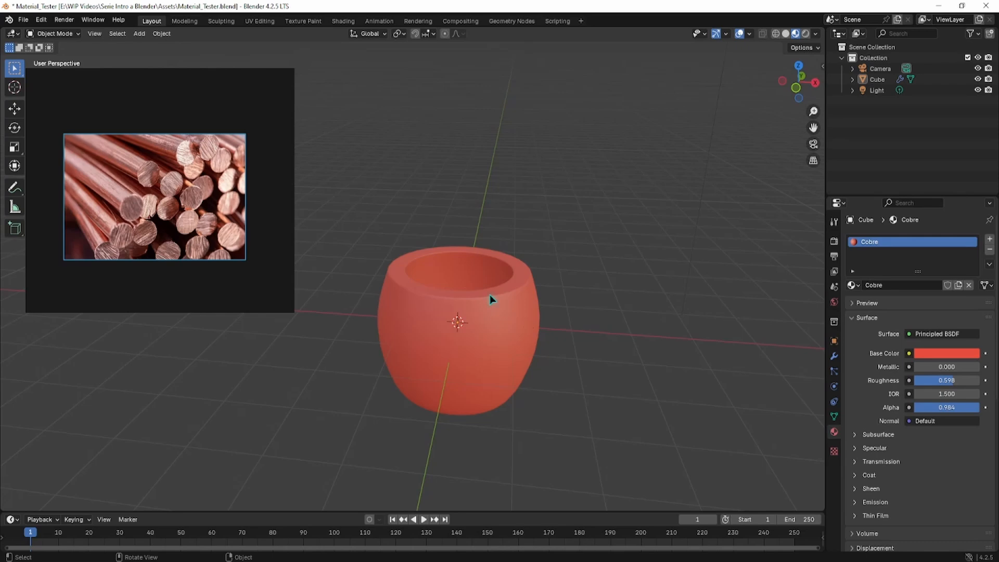
scroll(476, 307, down, 3)
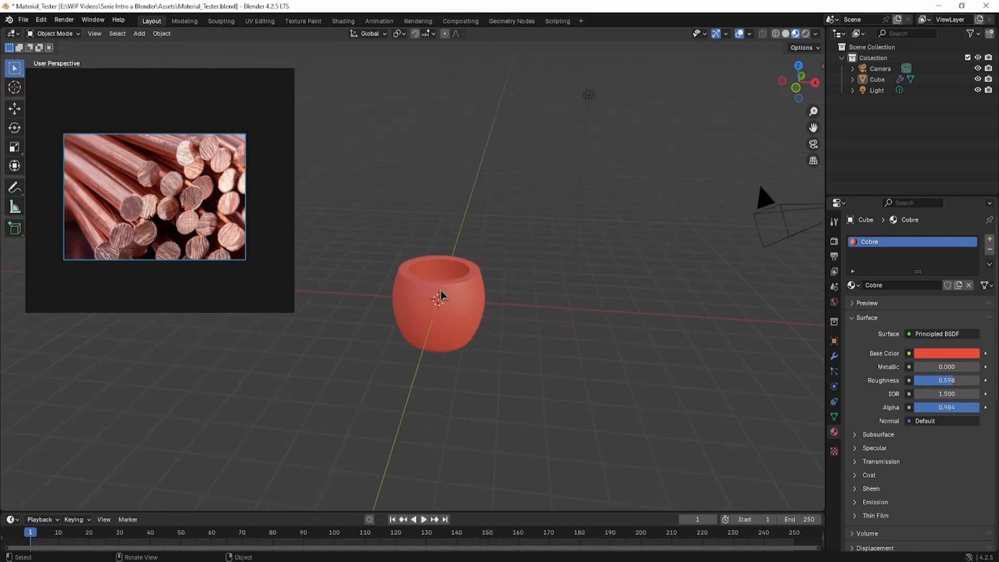
mouse_move(439, 292)
middle_down()
mouse_move(460, 248)
mouse_move(429, 278)
mouse_move(407, 273)
mouse_move(489, 270)
mouse_move(468, 267)
mouse_move(430, 294)
middle_up()
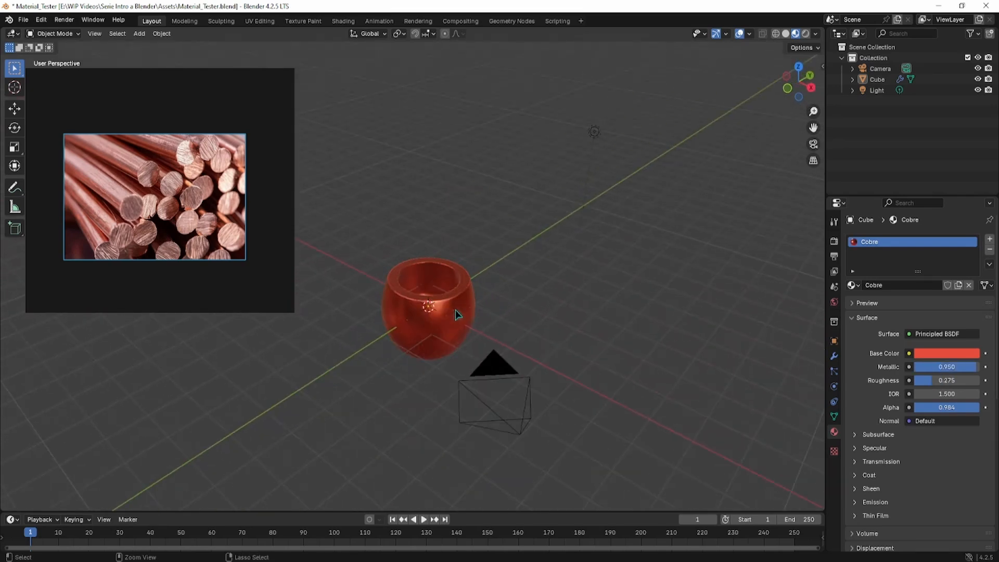
middle_drag(455, 310, 483, 272)
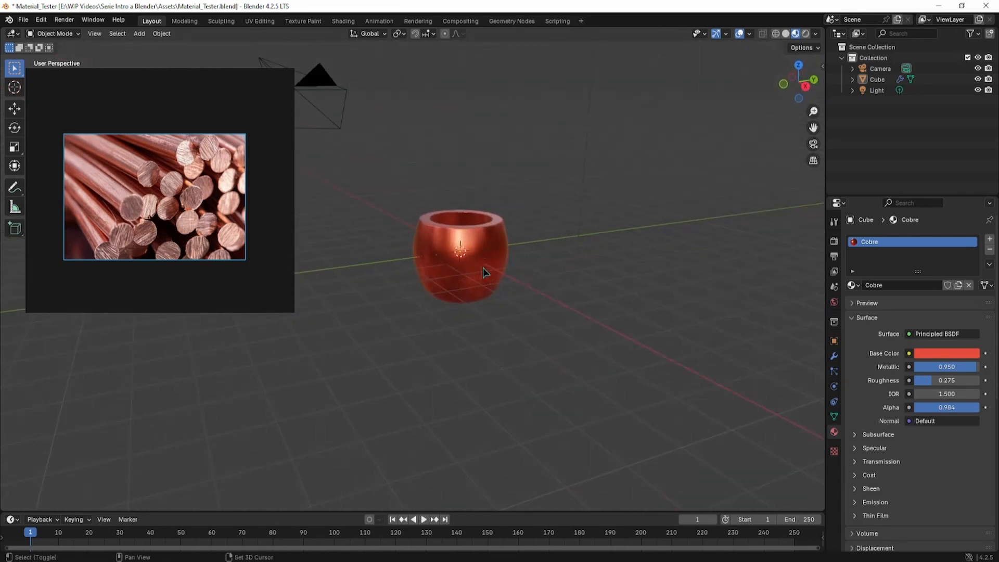
Step: With the Move tool active, duplicate the copper pot using Shift+D
key(shift+space)
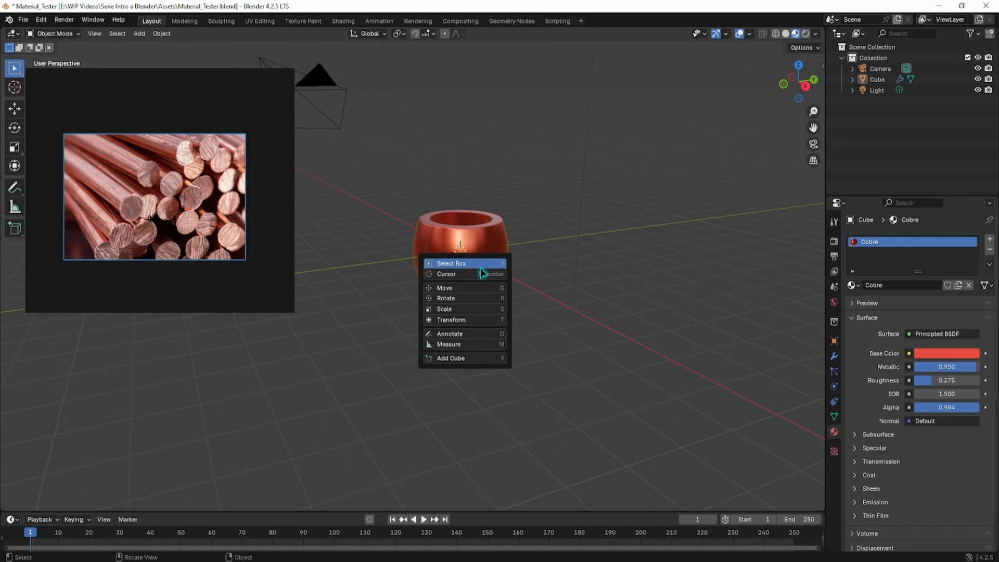
click(446, 287)
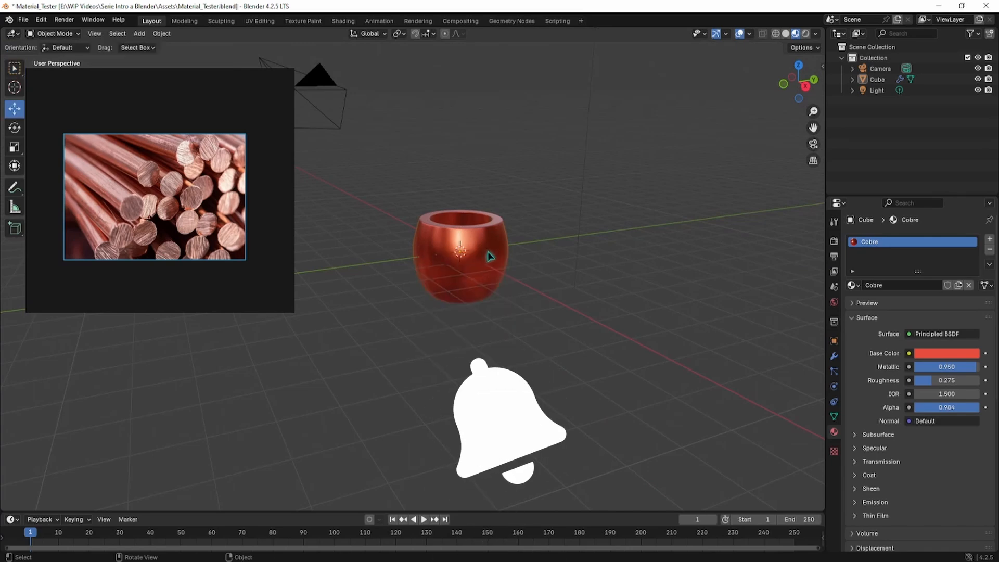
key(shift+d)
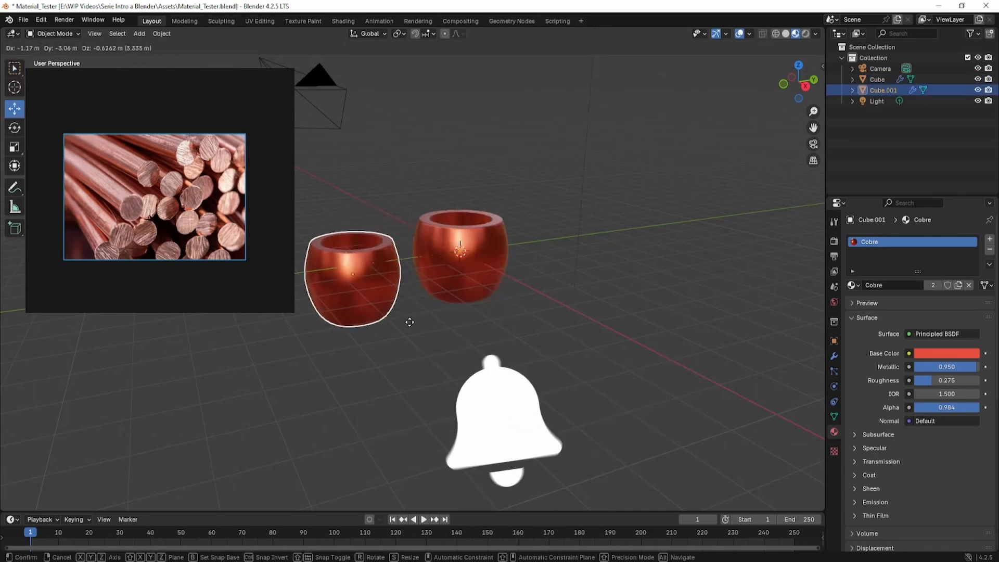
click(410, 322)
shift+middle_drag(397, 285, 496, 298)
middle_drag(497, 298, 442, 303)
Step: Slide the two pots apart along Y and raise the copy 0.59246 m on Z
click(572, 299)
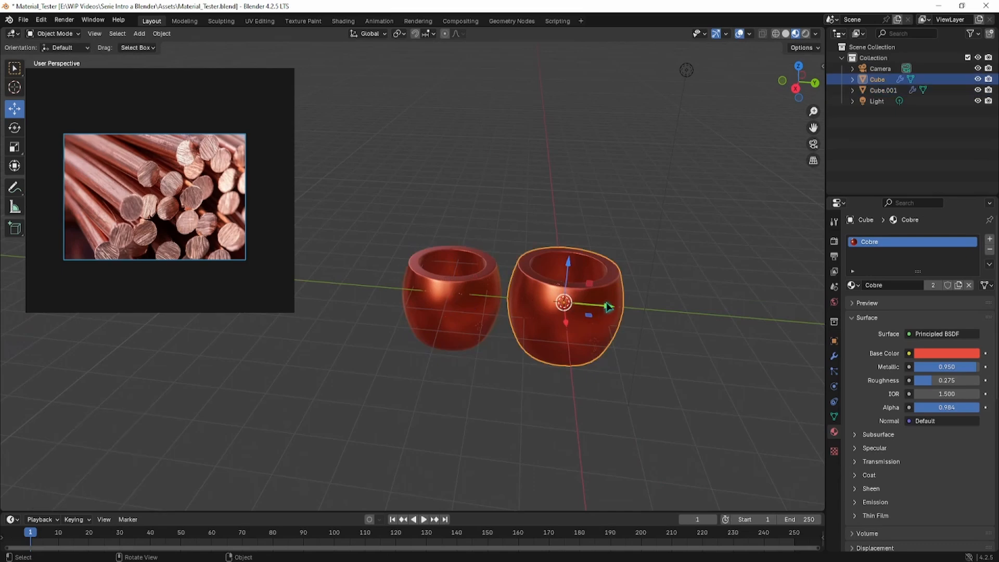
drag(607, 307, 692, 311)
click(502, 324)
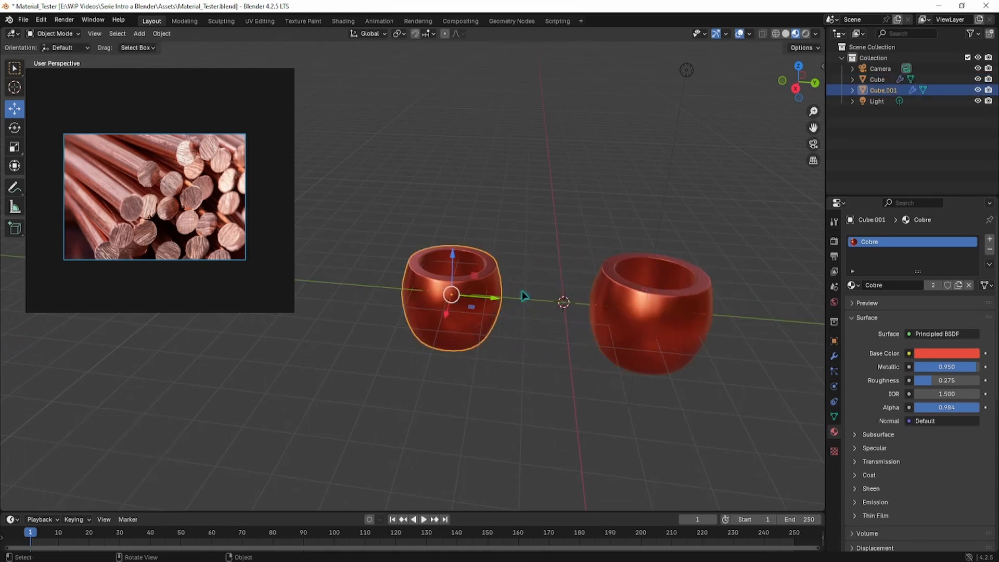
drag(491, 297, 522, 299)
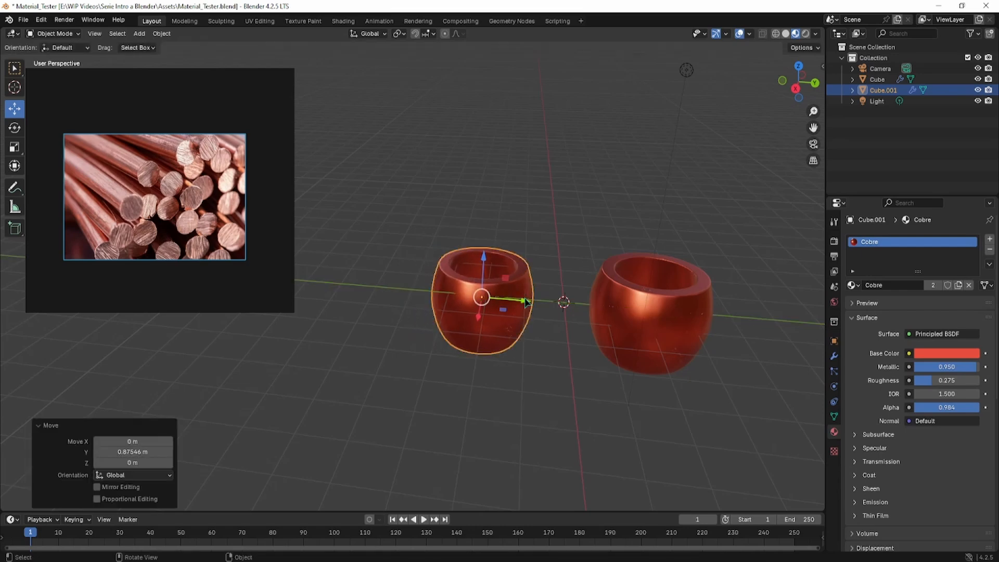
drag(481, 255, 479, 241)
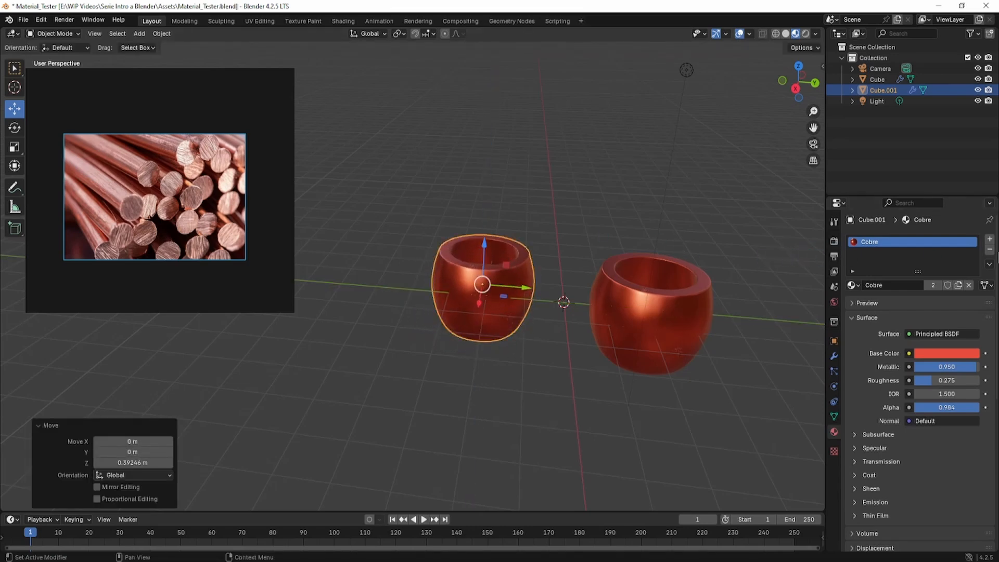
Step: Remove the copy's Cobre slot and create a new material named Madera
click(990, 251)
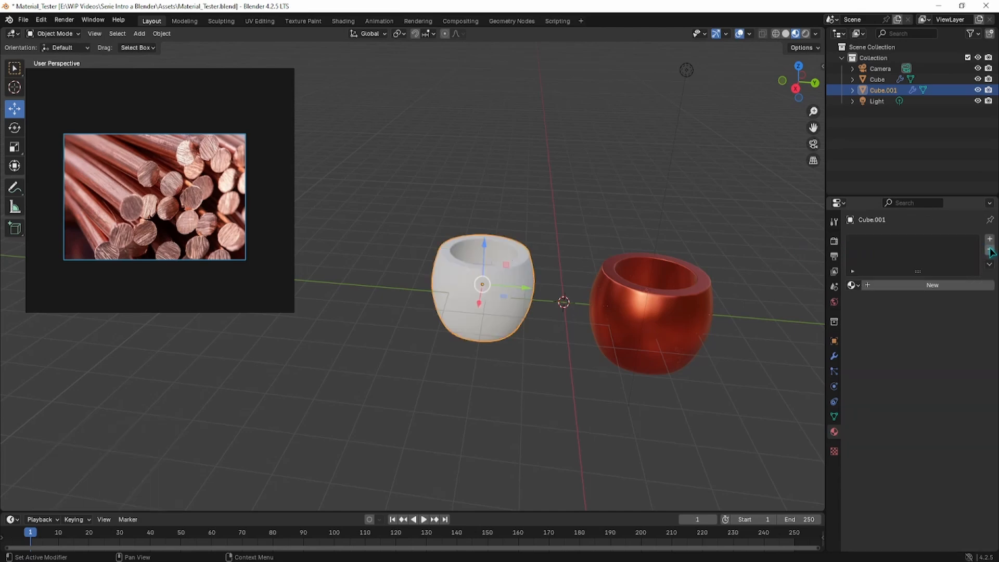
click(883, 286)
double_click(911, 285)
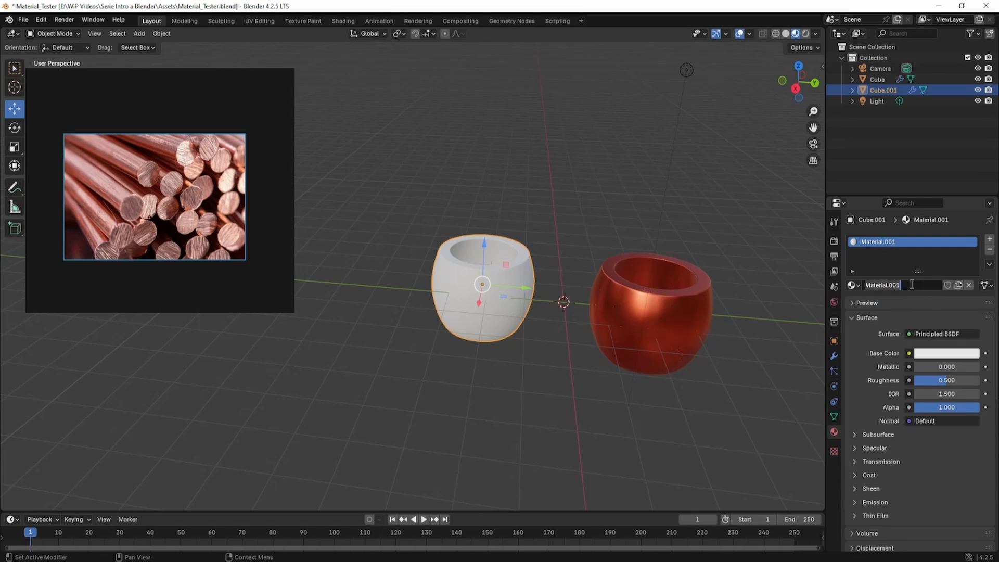
key(BackSpace)
text(mater)
key(BackSpace)
key(BackSpace)
key(BackSpace)
key(BackSpace)
key(BackSpace)
text(Madera)
key(Return)
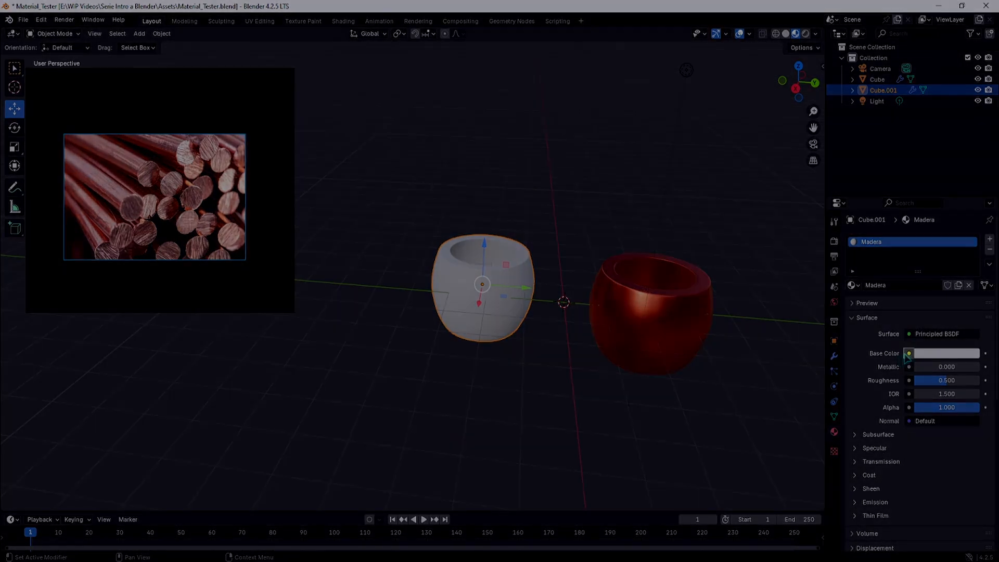
click(908, 354)
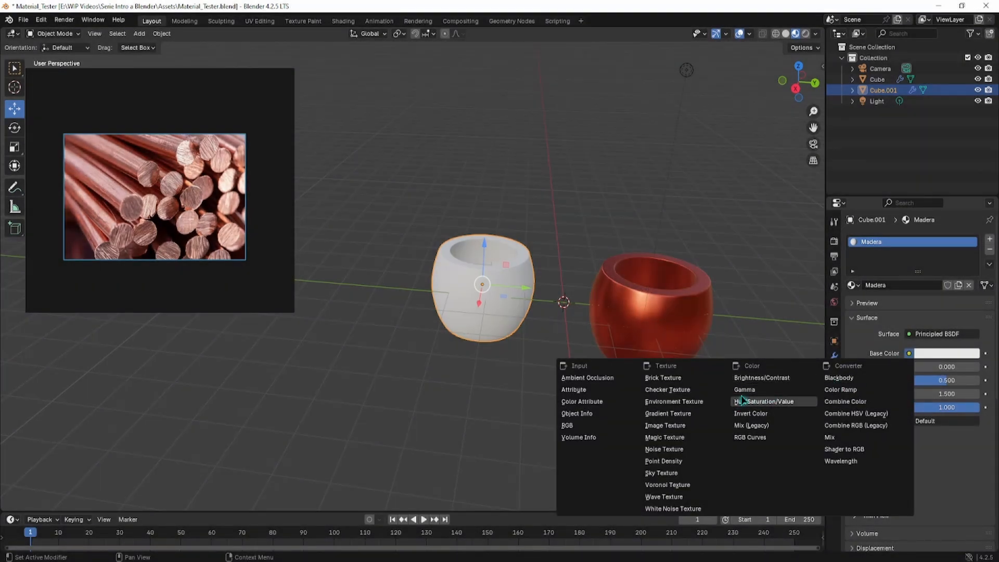
Step: Plug an Image Texture into Madera's Base Color and load oak_veneer_01_diff_4k.jpg
click(688, 426)
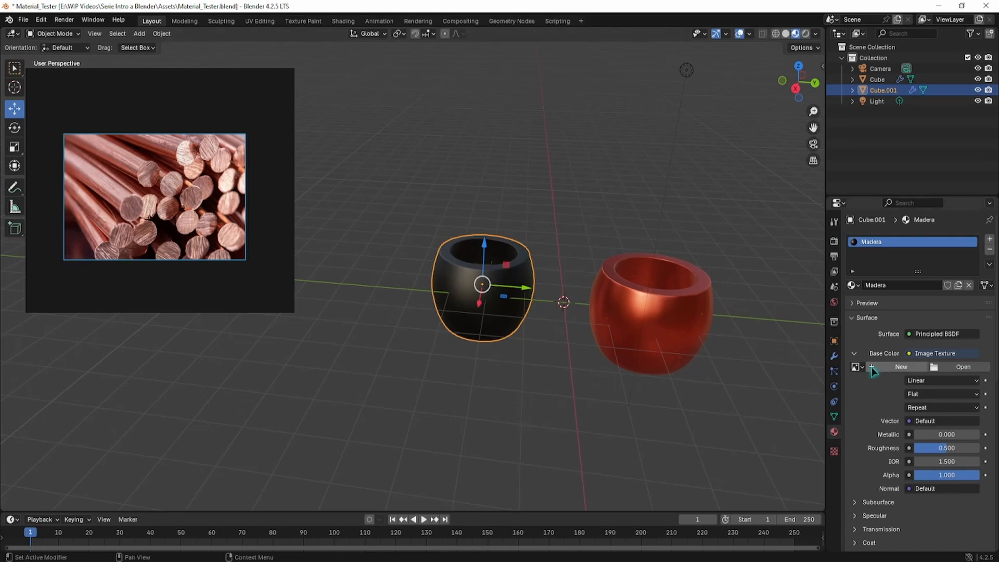
click(961, 367)
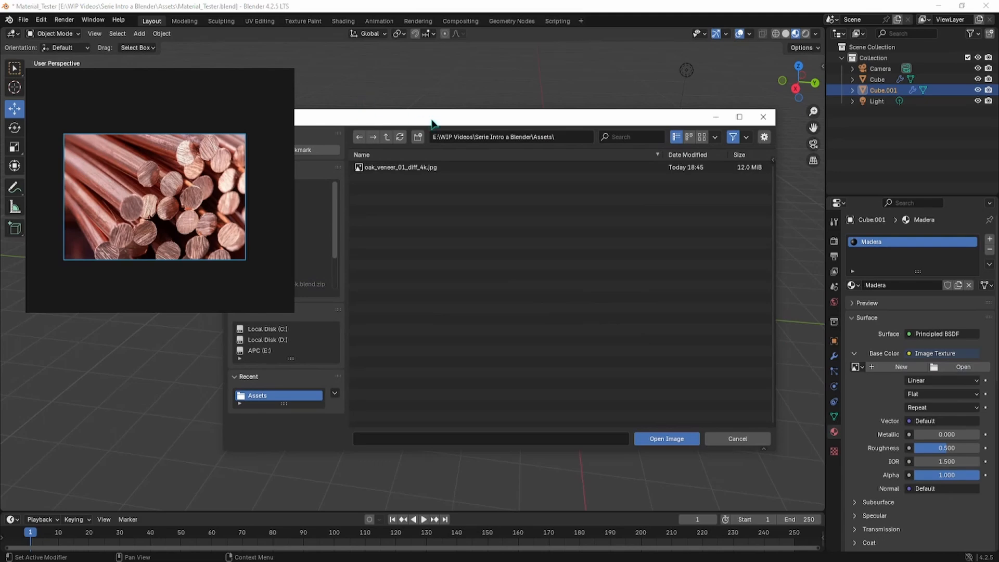
drag(436, 121, 575, 96)
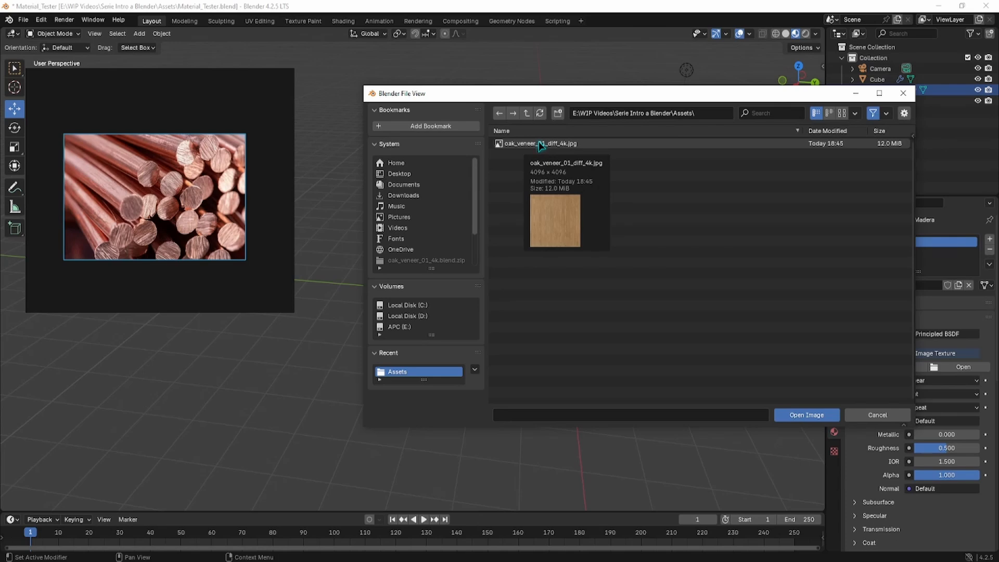
click(539, 144)
click(803, 414)
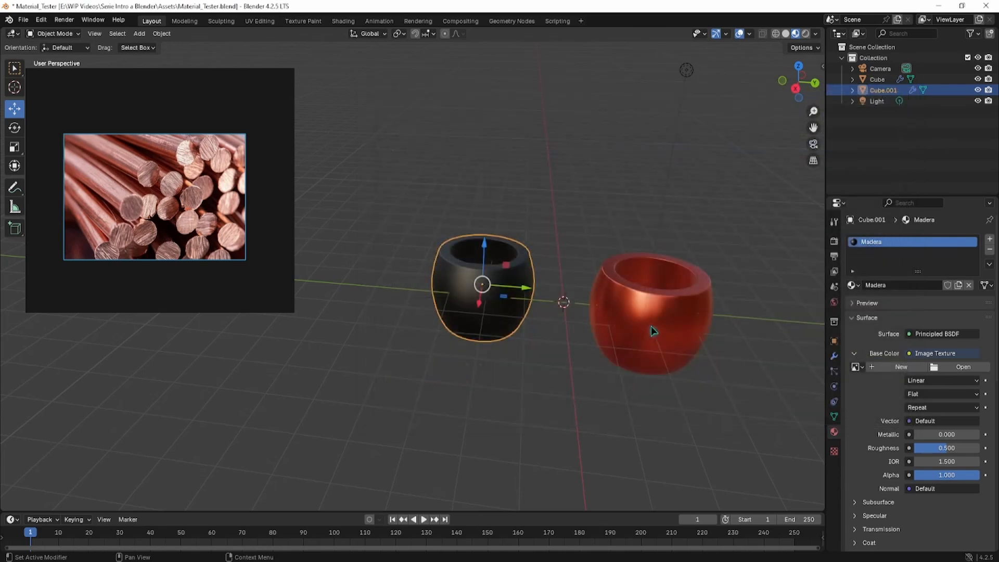
Step: Adjust Madera's Metallic to about 0.268, orbiting to compare the wooden cup
middle_drag(546, 308, 519, 306)
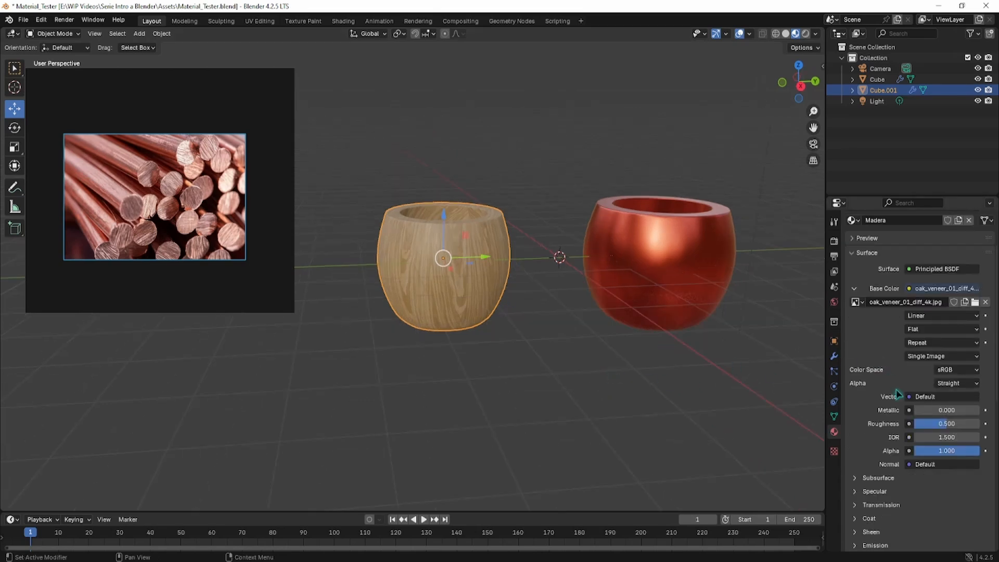
mouse_move(929, 411)
mouse_down()
mouse_move(970, 411)
mouse_move(950, 411)
mouse_move(962, 411)
mouse_up()
scroll(518, 310, up, 2)
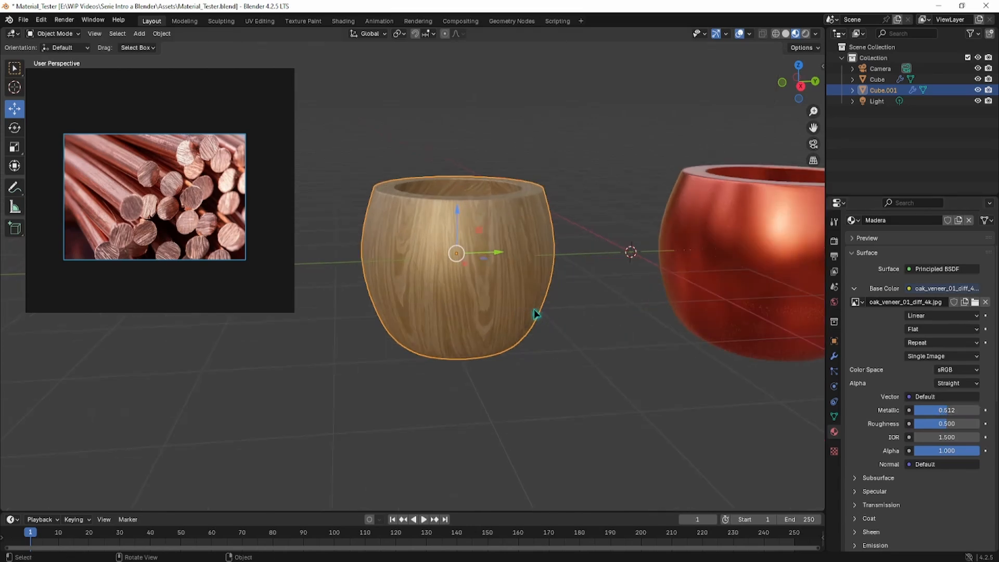
middle_drag(535, 312, 520, 308)
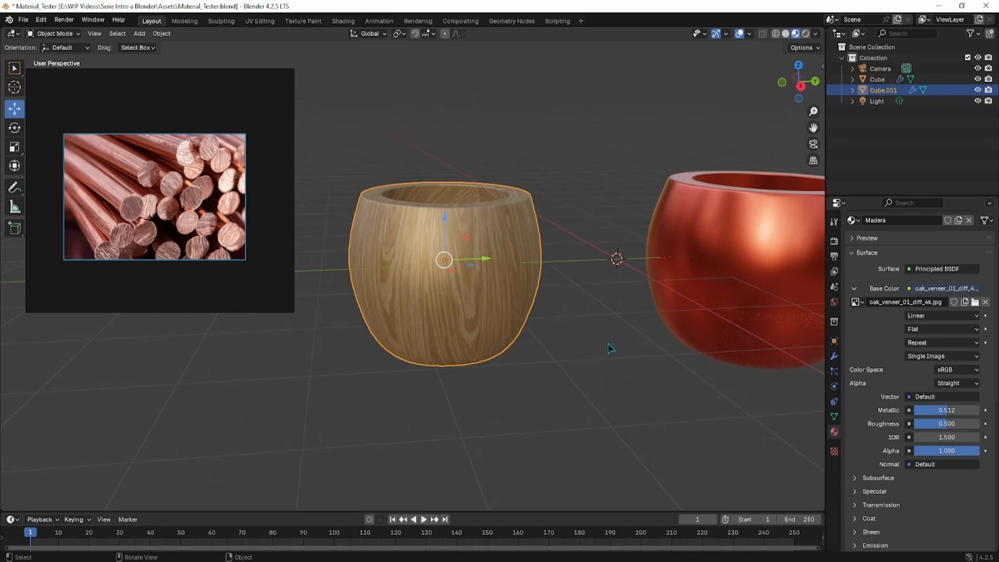
drag(943, 412, 940, 412)
scroll(519, 313, down, 2)
middle_drag(485, 307, 514, 298)
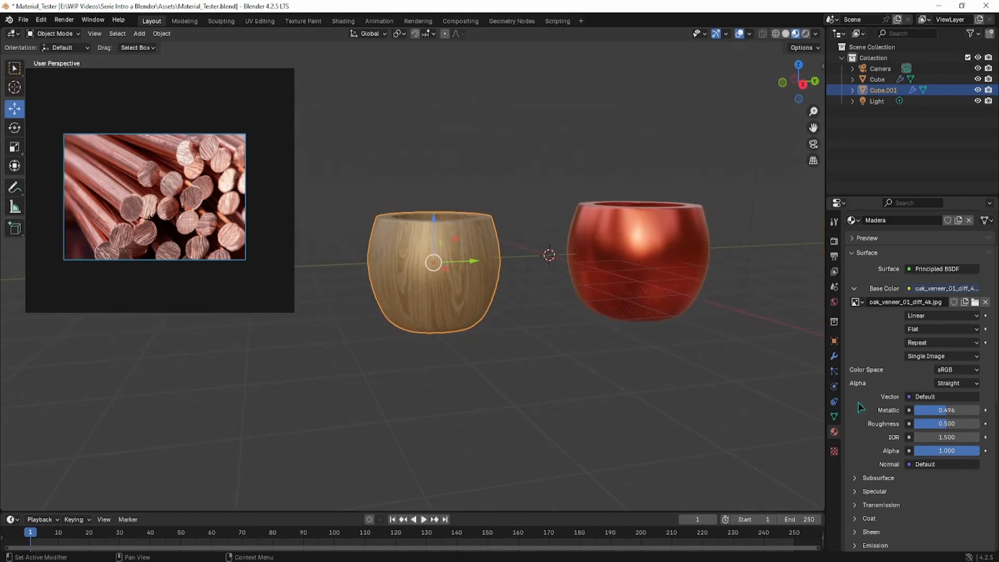
drag(936, 411, 919, 407)
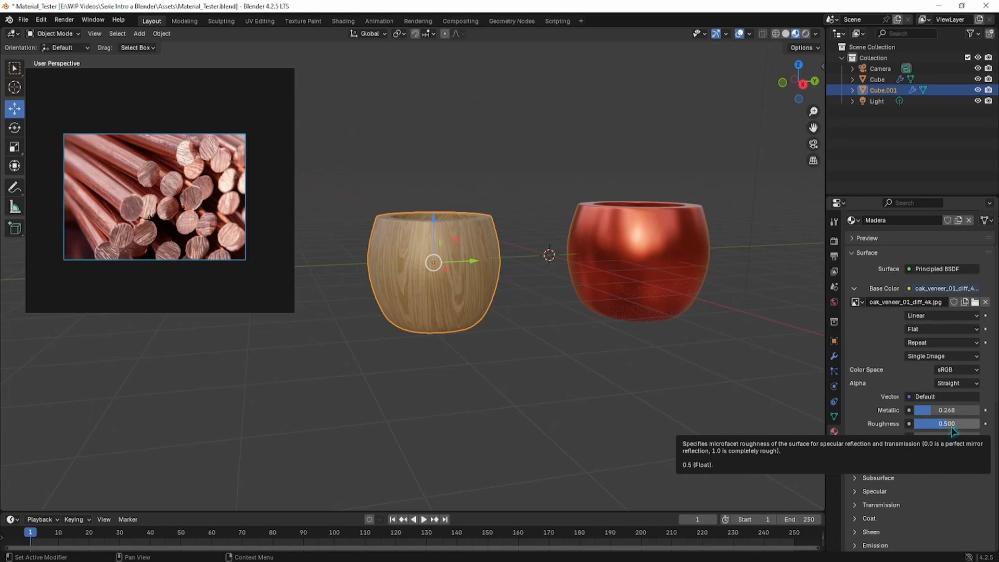
Step: Tune Madera's Roughness up and down, settling near 0.583 while comparing the cups
drag(953, 431, 929, 423)
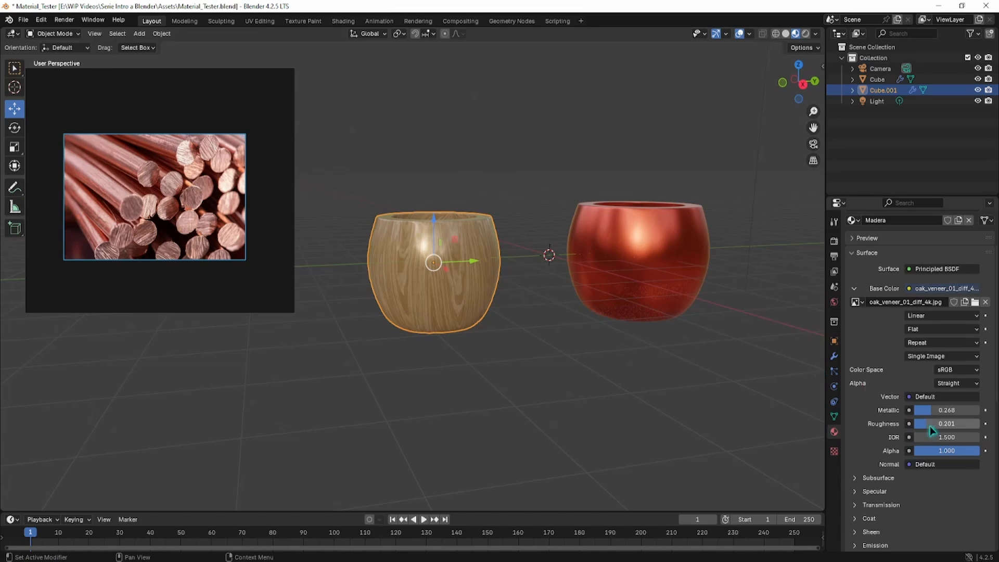
drag(929, 423, 980, 424)
mouse_move(500, 352)
middle_down()
mouse_move(509, 360)
mouse_move(486, 355)
mouse_move(515, 337)
mouse_move(492, 337)
mouse_move(515, 364)
middle_up()
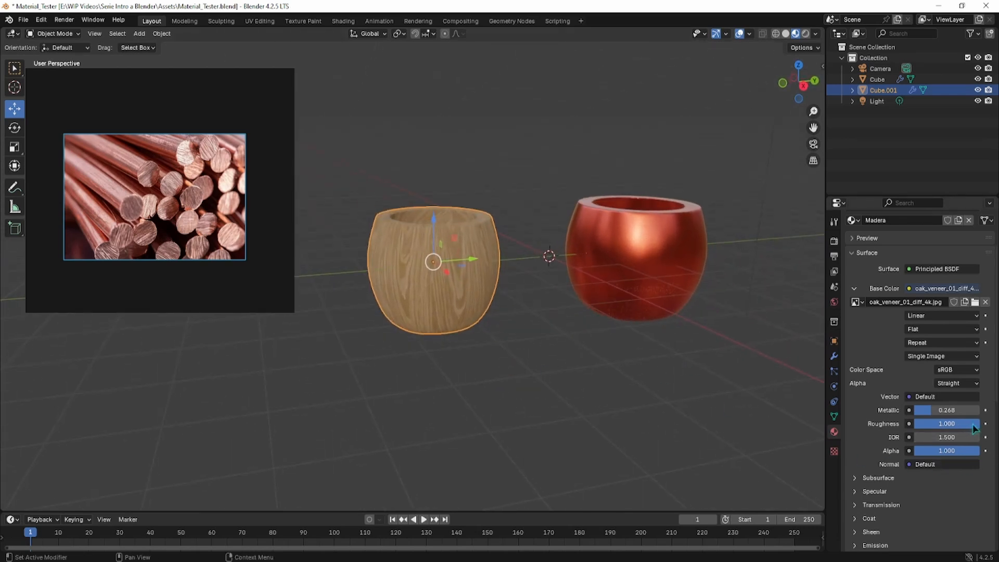
drag(973, 425, 968, 424)
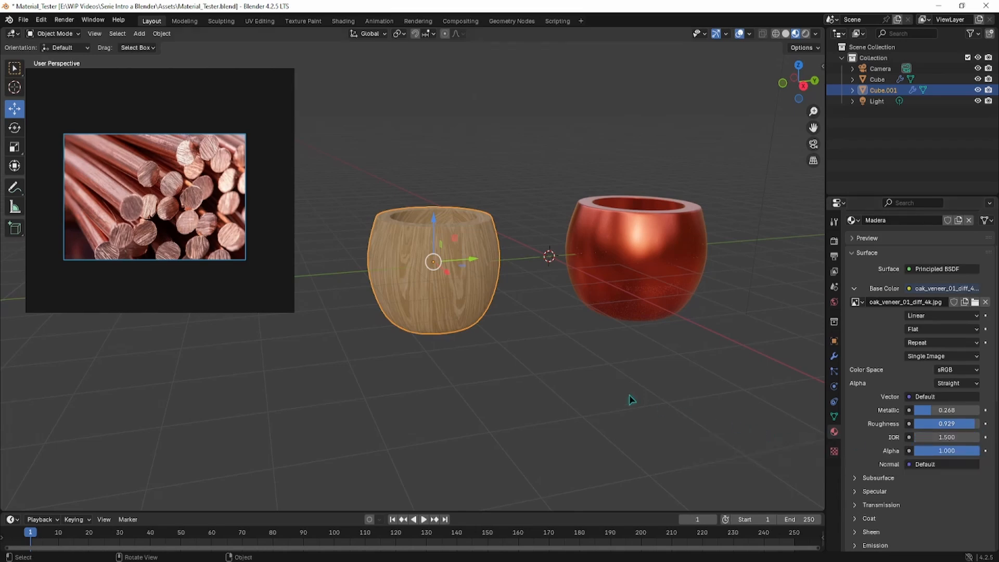
middle_drag(618, 394, 615, 395)
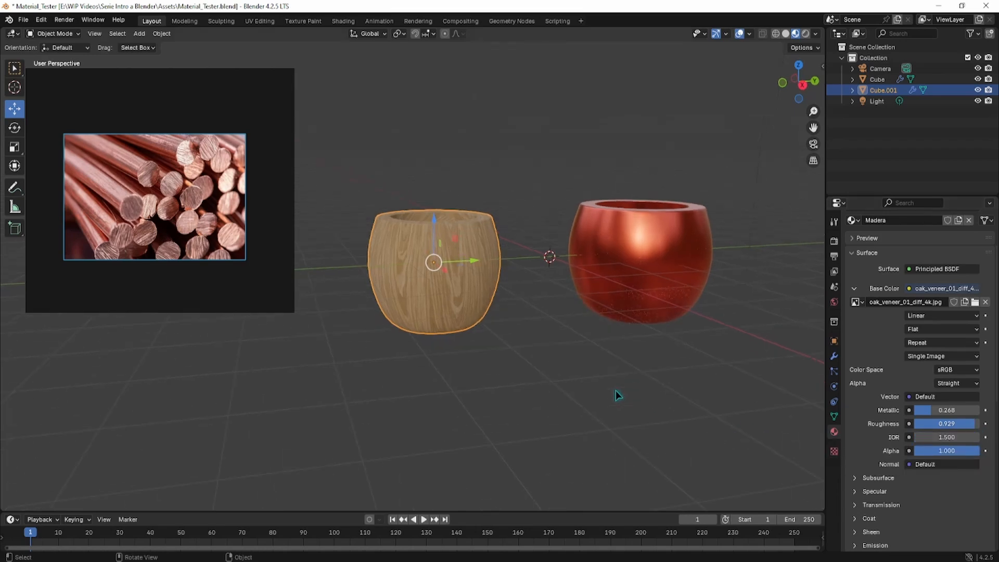
drag(970, 423, 948, 424)
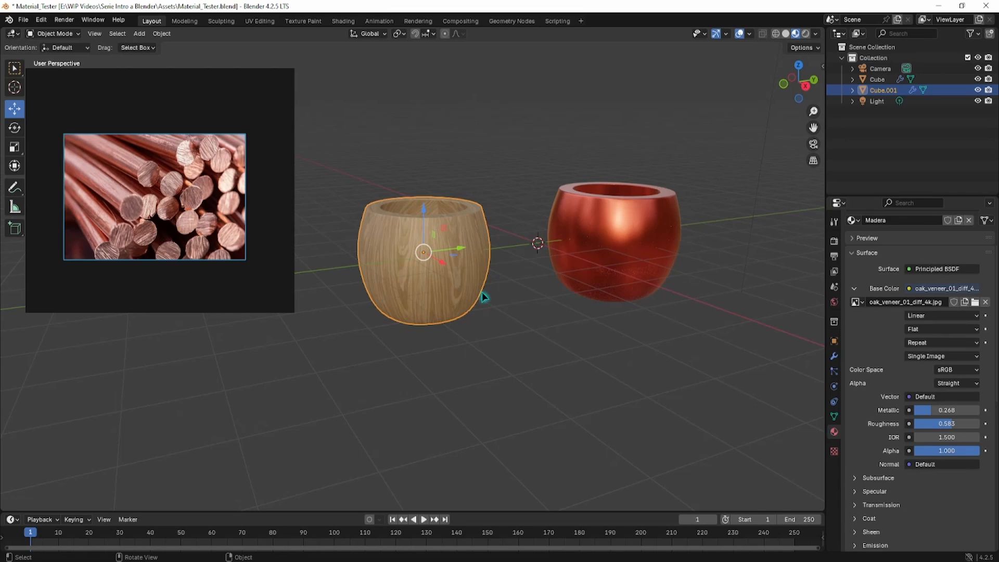
middle_drag(507, 295, 520, 291)
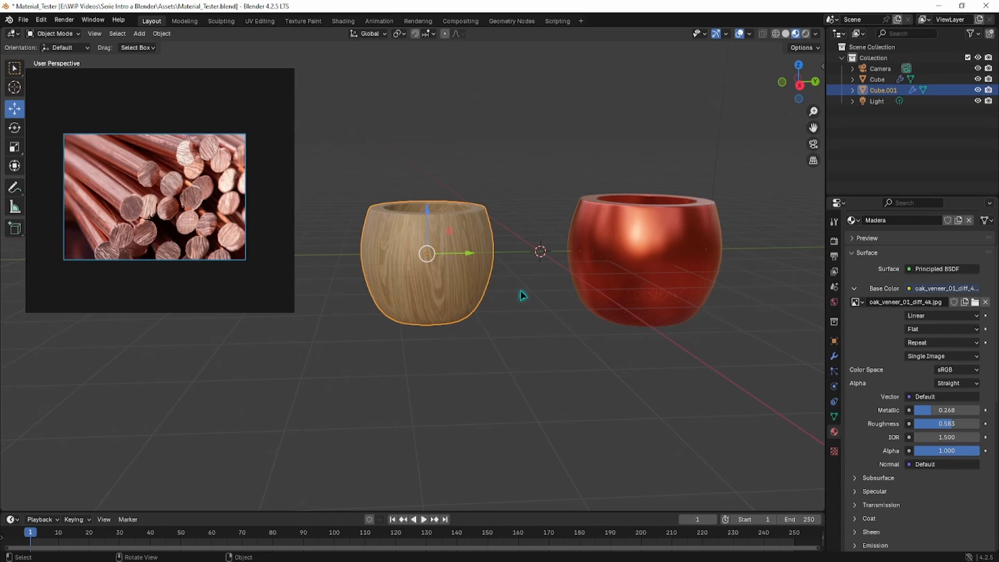
middle_drag(367, 279, 383, 278)
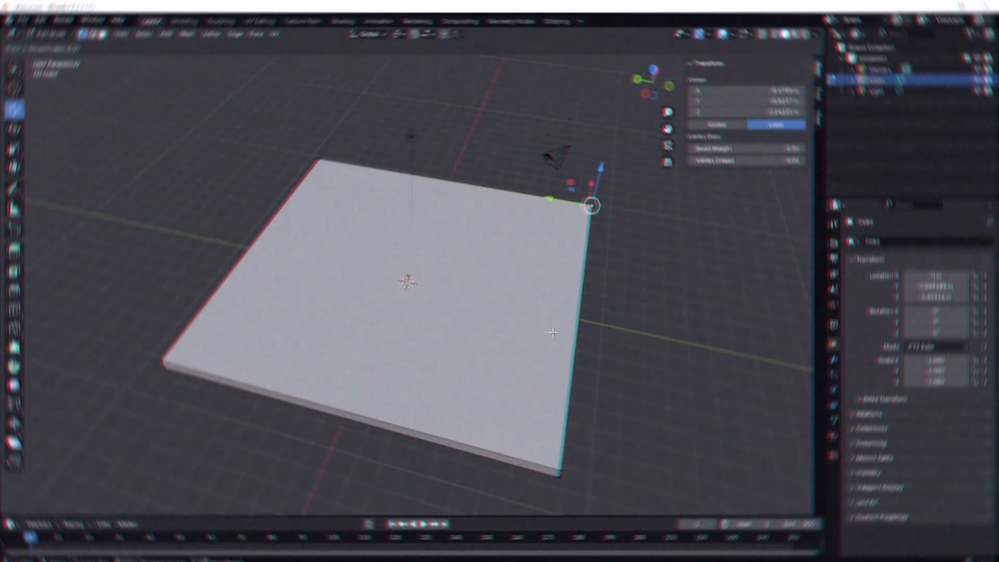
Step: Add two centred loop cuts across the square slab
click(590, 205)
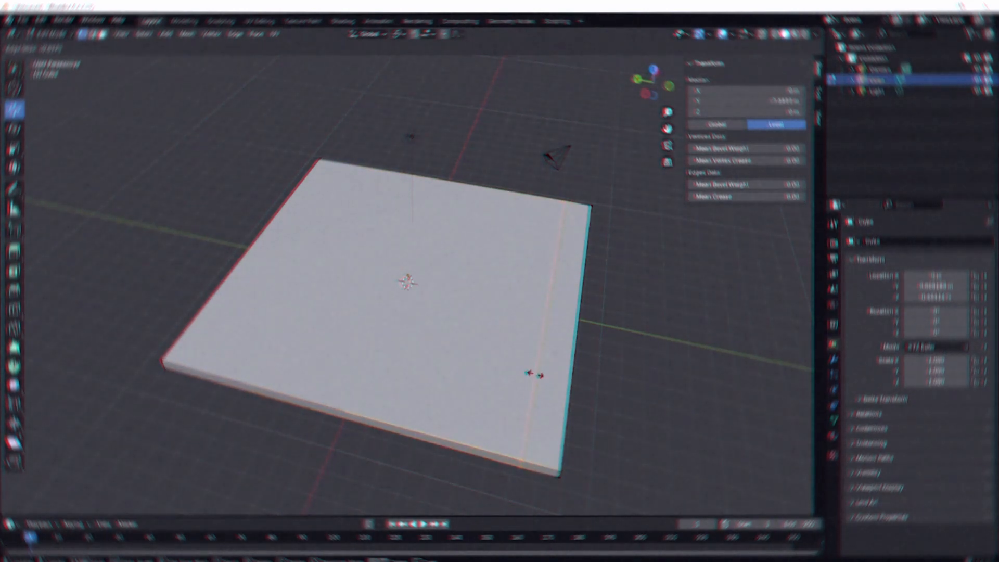
right_click(489, 375)
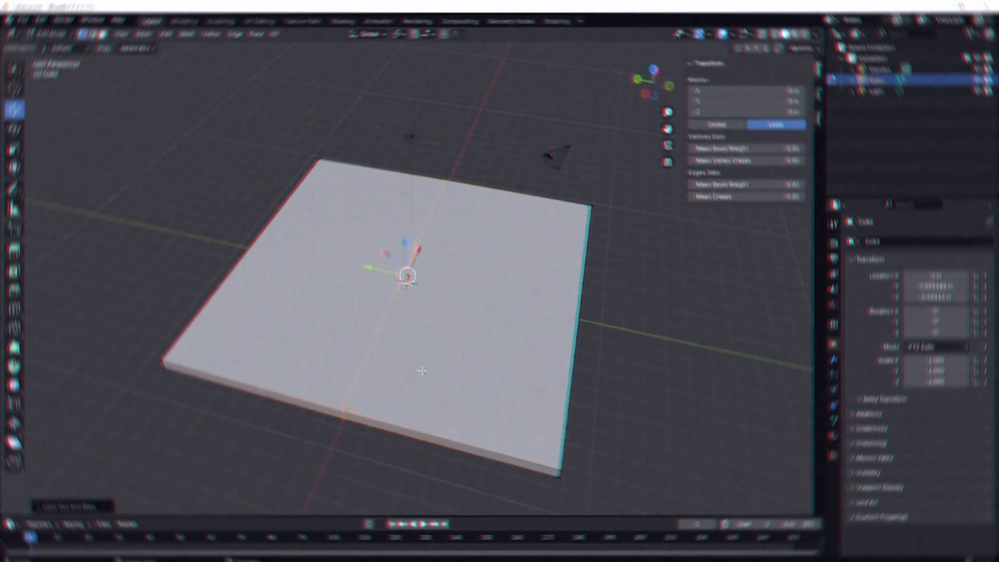
key(ctrl+r)
click(405, 275)
right_click(407, 281)
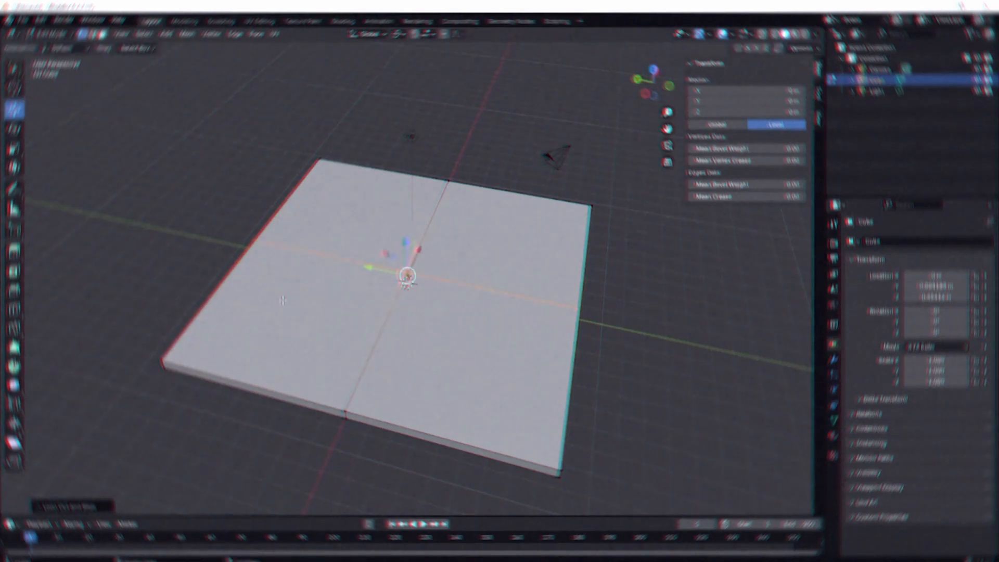
middle_drag(407, 281, 411, 283)
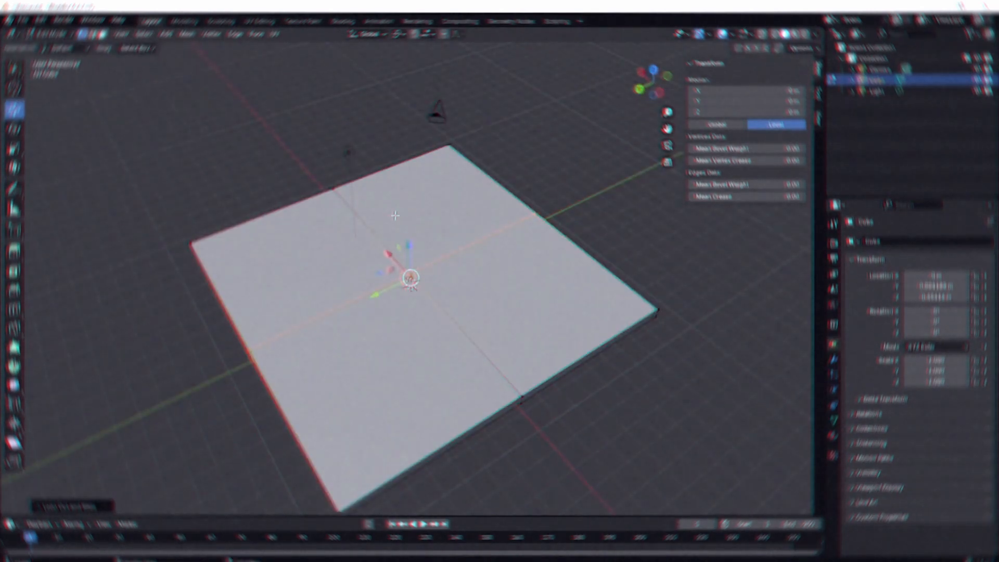
click(333, 189)
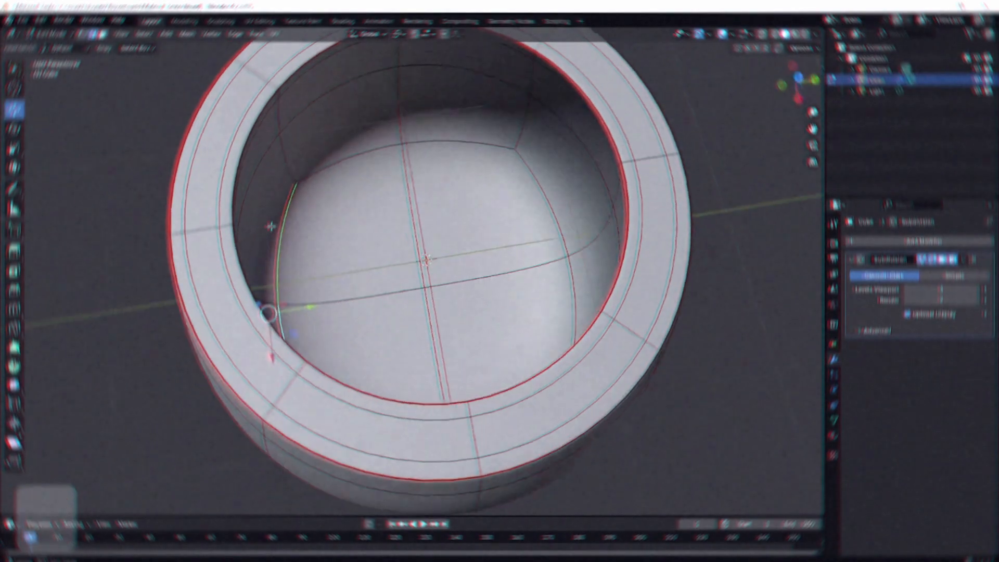
Step: Mark the pot's inner rim edge loop as a seam, correcting a stray edge
middle_drag(468, 260, 509, 250)
shift+click(509, 250)
scroll(509, 250, down, 5)
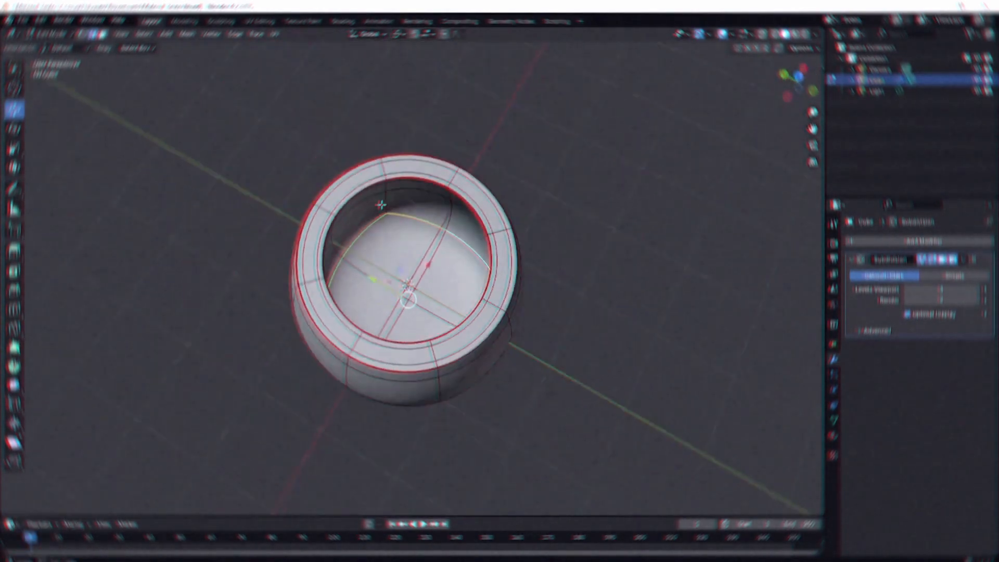
scroll(356, 255, up, 4)
middle_drag(433, 229, 266, 210)
right_click(356, 254)
click(356, 253)
click(306, 245)
right_click(254, 230)
click(254, 229)
click(383, 181)
key(ctrl+z)
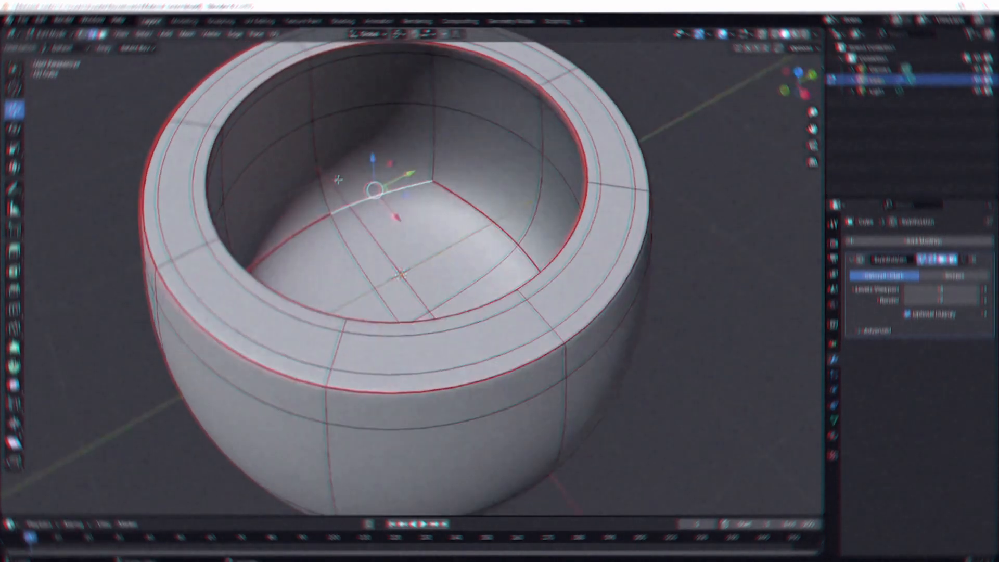
ctrl+middle_drag(374, 208, 377, 242)
middle_drag(377, 242, 366, 216)
key(ctrl+e)
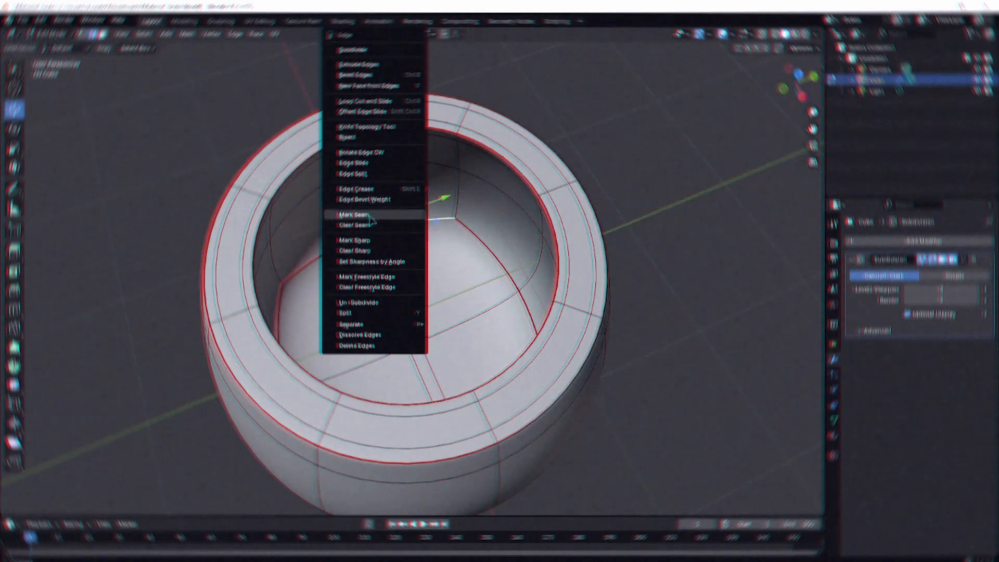
click(370, 218)
Step: Select the pot's bottom rim loop and mark it as a seam
middle_drag(370, 217, 375, 141)
scroll(372, 208, down, 5)
scroll(359, 260, up, 4)
middle_drag(336, 361, 377, 355)
alt+click(353, 319)
alt+shift+click(335, 412)
scroll(335, 405, down, 4)
middle_drag(334, 405, 421, 258)
scroll(351, 247, up, 3)
key(ctrl+e)
click(354, 235)
scroll(422, 258, down, 4)
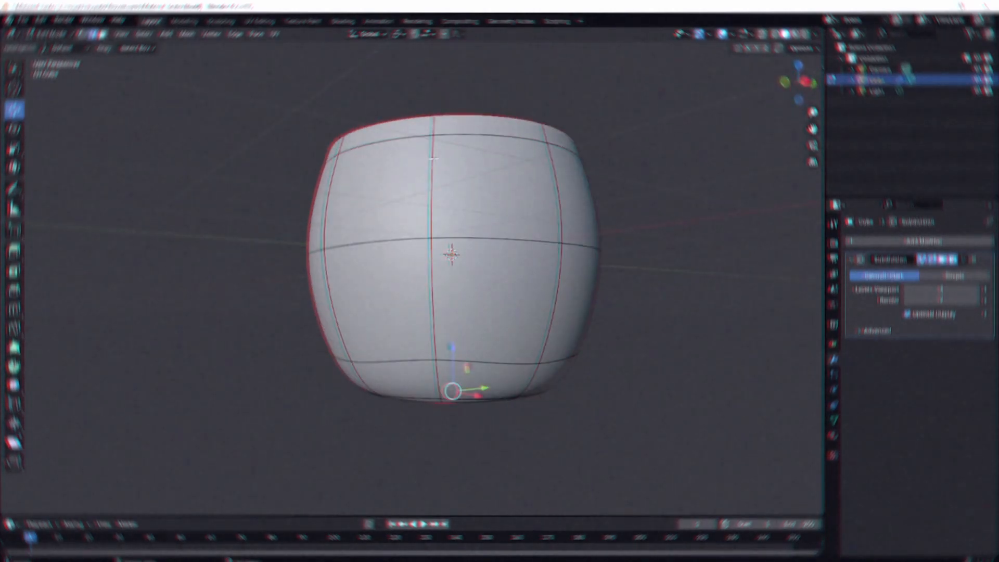
middle_drag(403, 156, 412, 168)
middle_drag(503, 210, 507, 223)
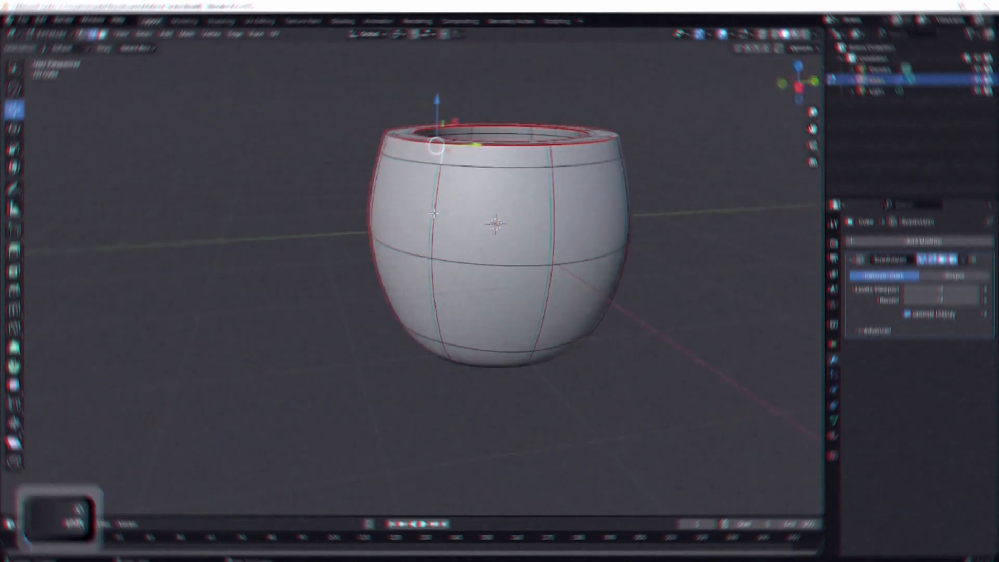